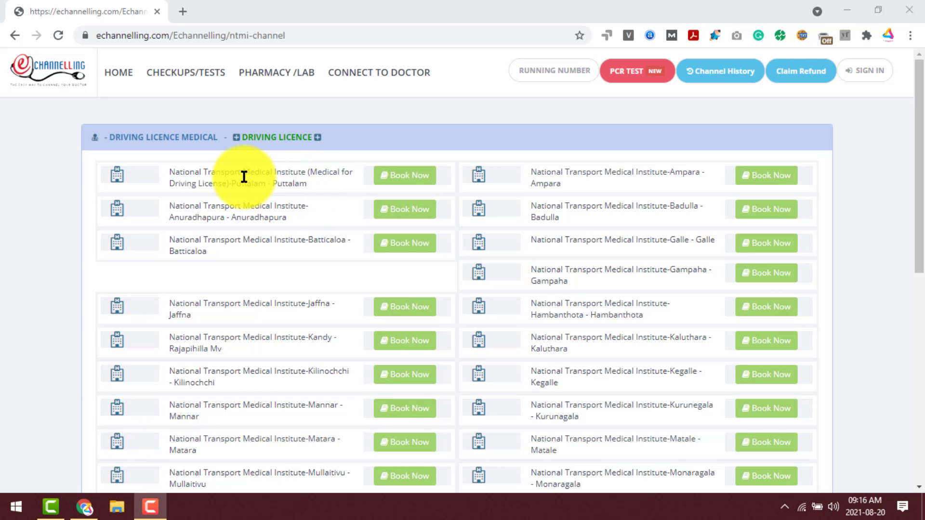
# Browse the branch list, noting the Puttalam, Anuradhapura and Batticaloa branches.
pyautogui.moveTo(274, 182); pyautogui.dragTo(306, 186)
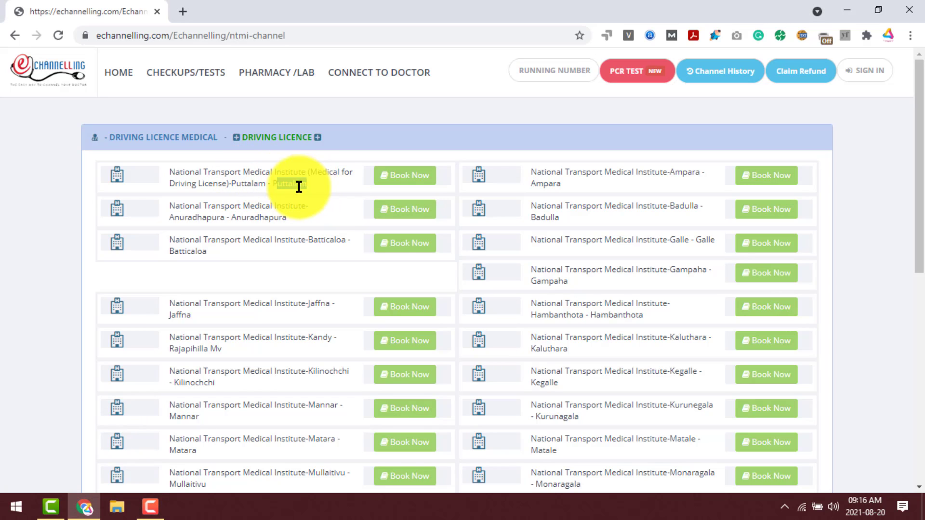
pyautogui.doubleClick(264, 216)
pyautogui.moveTo(174, 250); pyautogui.dragTo(213, 253)
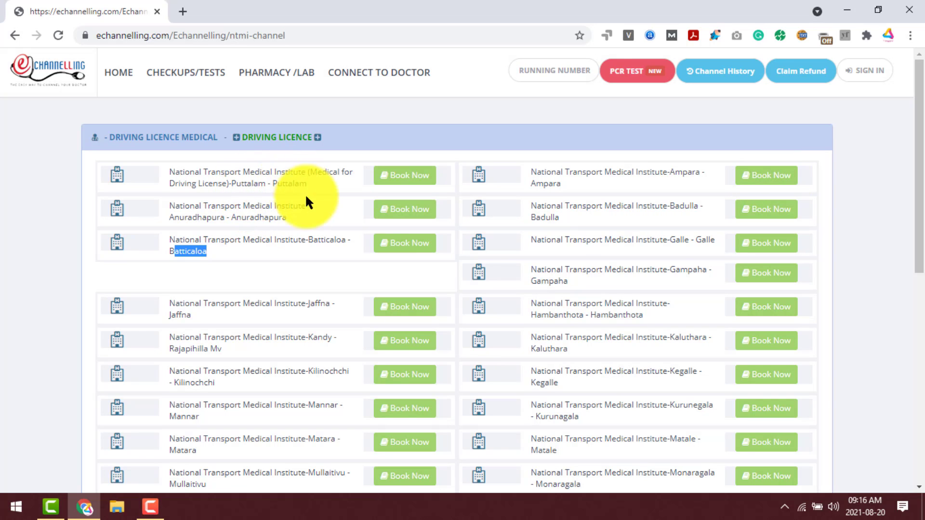
pyautogui.scroll(-3, 315, 210)
pyautogui.scroll(-2, 505, 178)
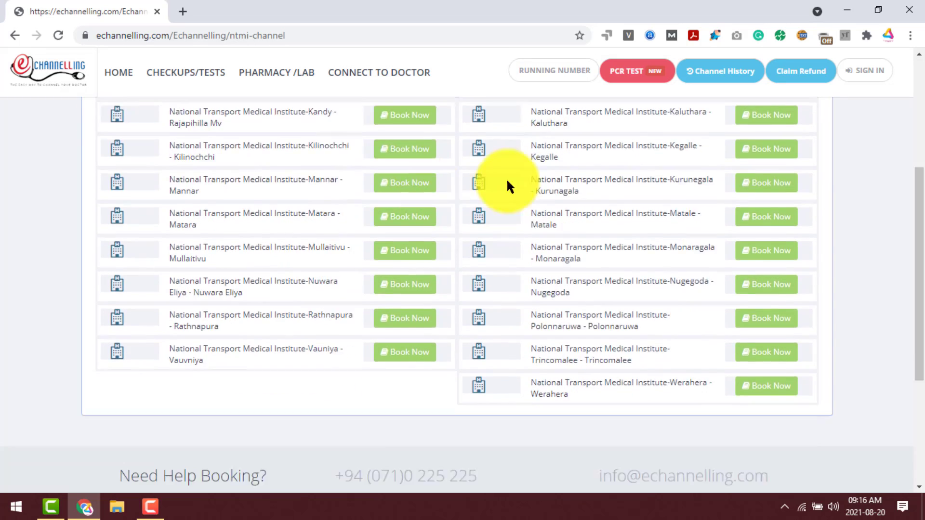
pyautogui.scroll(-1, 507, 182)
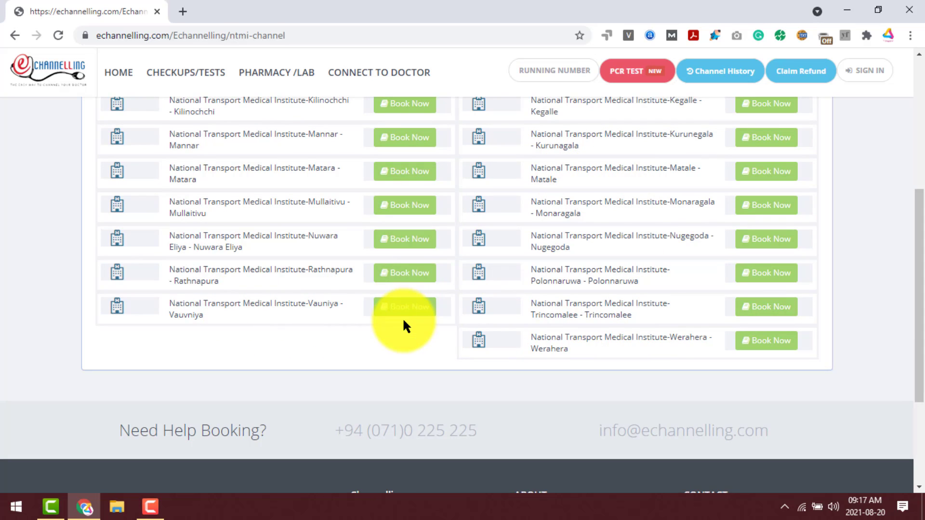
pyautogui.scroll(6, 403, 324)
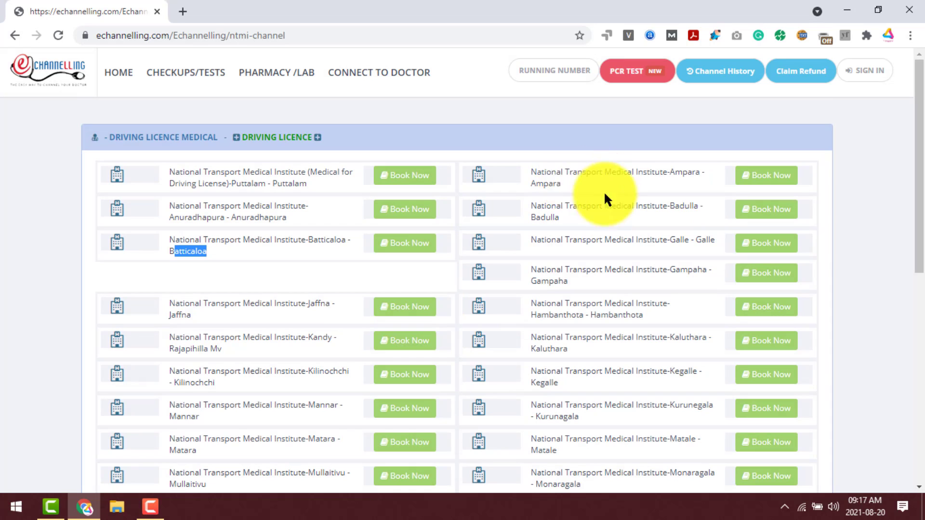
# Start booking at National Transport Medical Institute-Ampara with Book Now.
pyautogui.moveTo(535, 172); pyautogui.dragTo(579, 186)
pyautogui.click(543, 174)
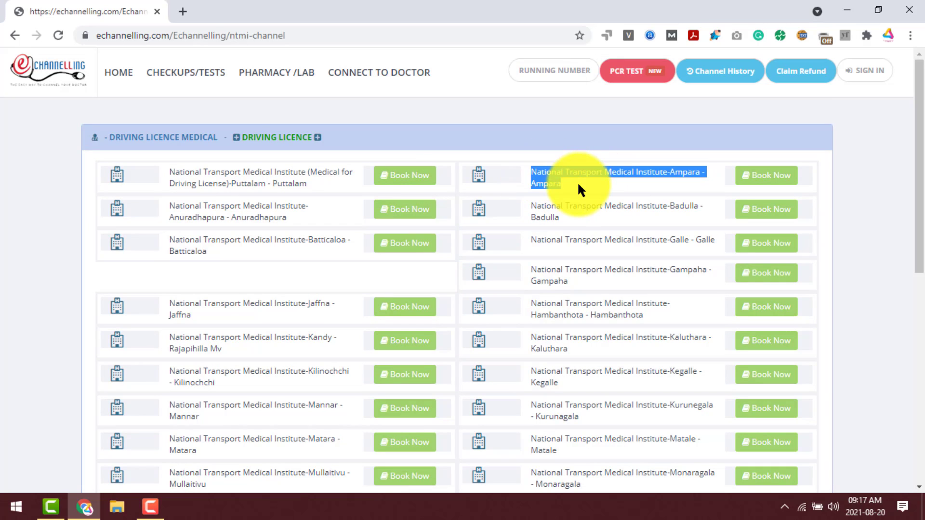
pyautogui.click(579, 188)
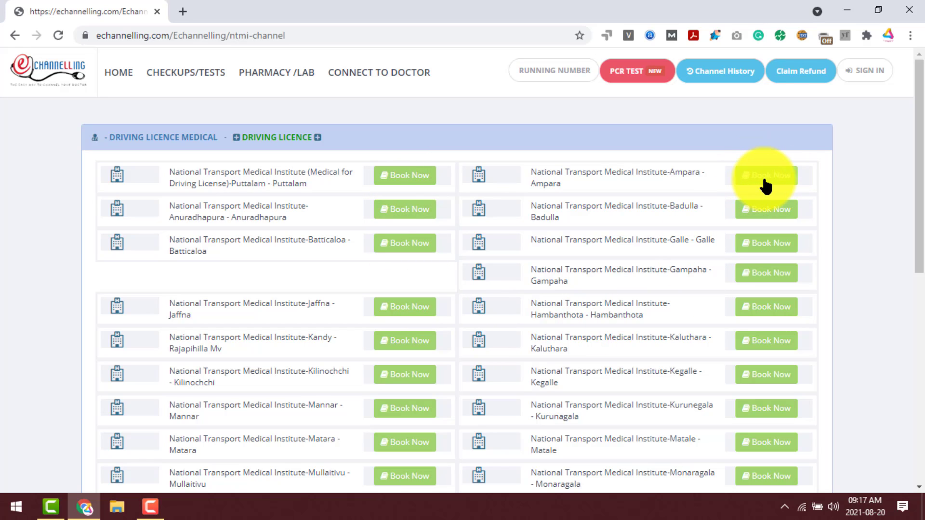
pyautogui.click(777, 185)
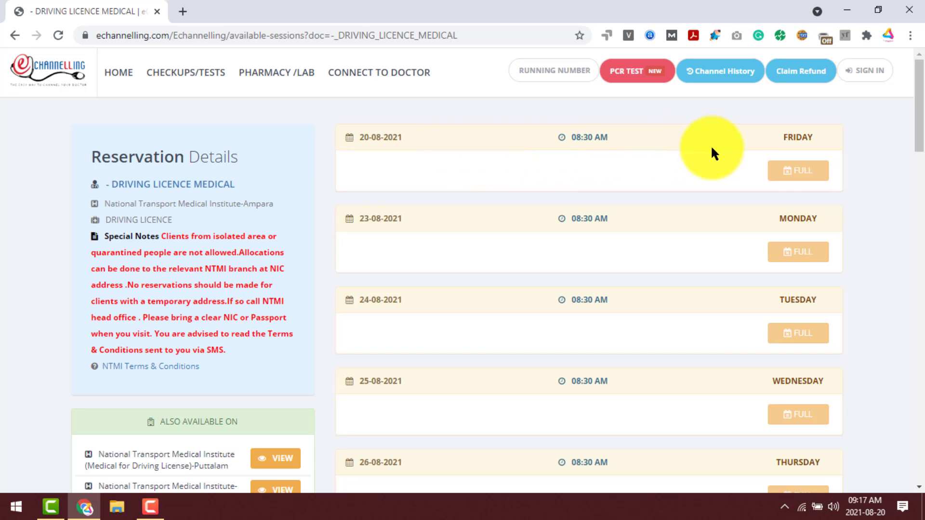
# Scroll past the full session dates, noting 80 active bookings on 01-09-2021.
pyautogui.scroll(-1, 786, 175)
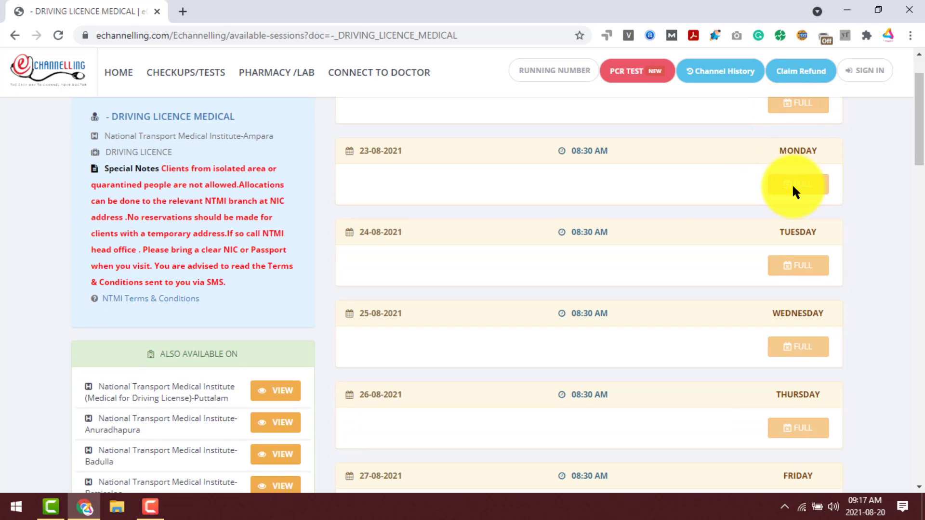
pyautogui.scroll(-4, 771, 280)
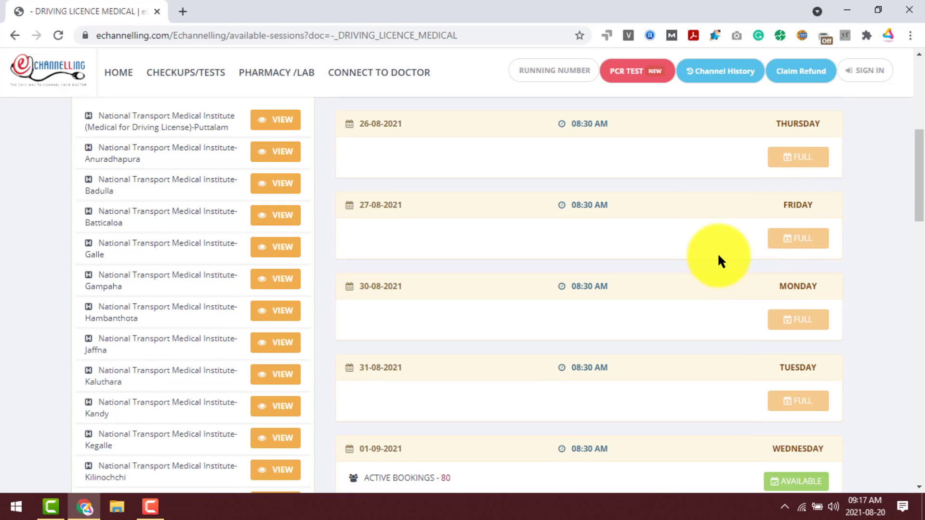
pyautogui.scroll(-2, 766, 193)
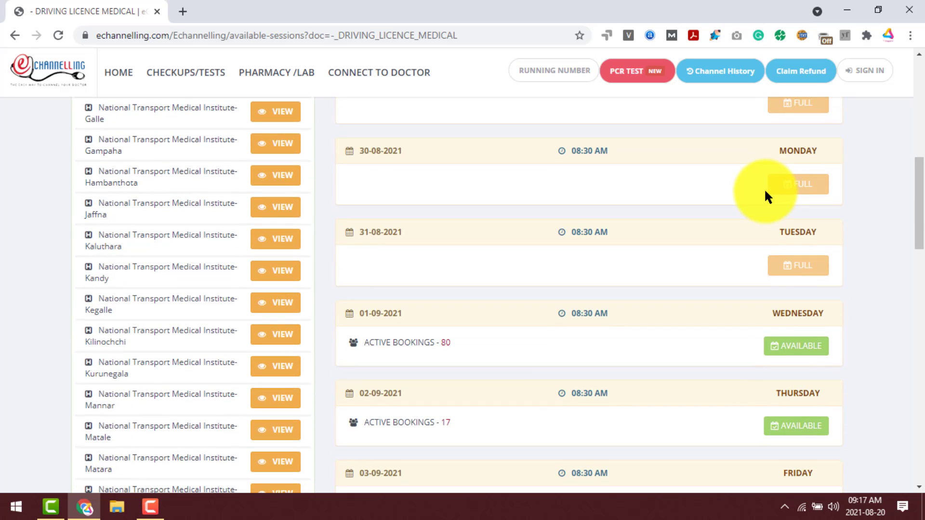
pyautogui.scroll(-2, 727, 245)
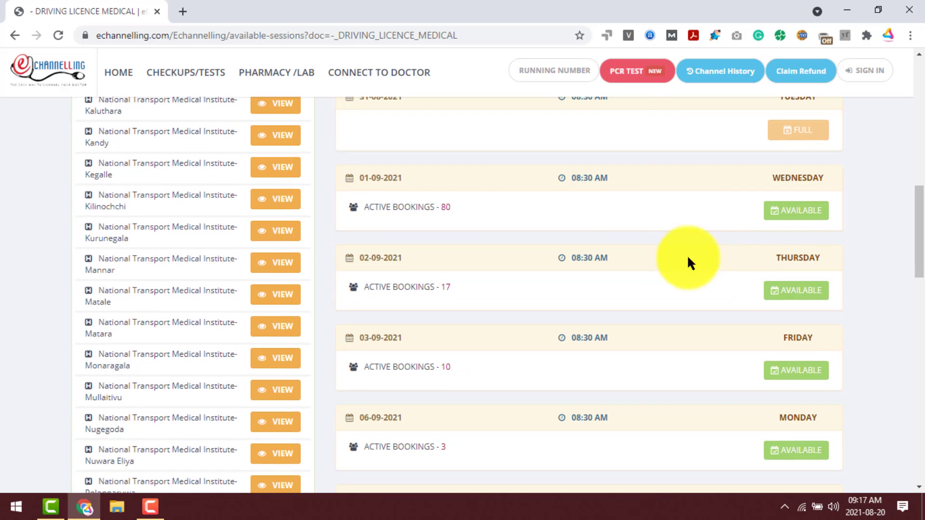
pyautogui.scroll(-1, 362, 218)
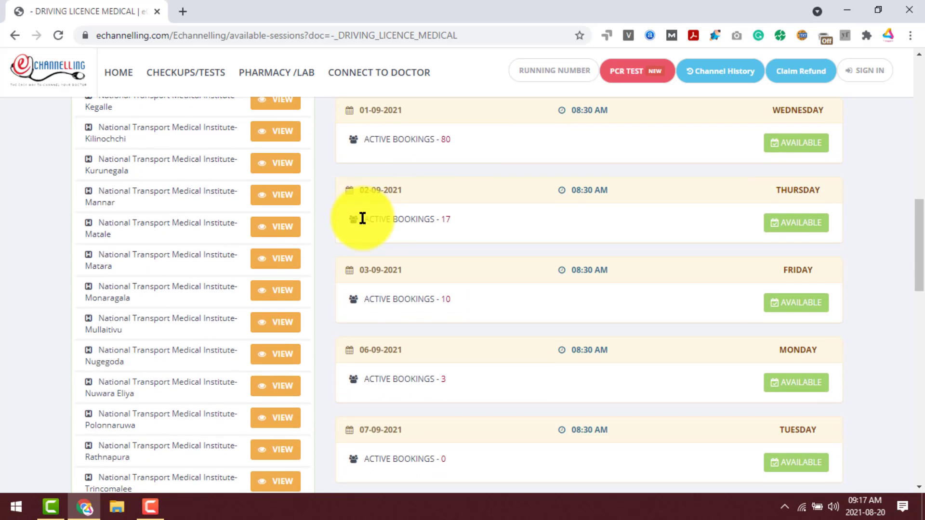
pyautogui.tripleClick(393, 140)
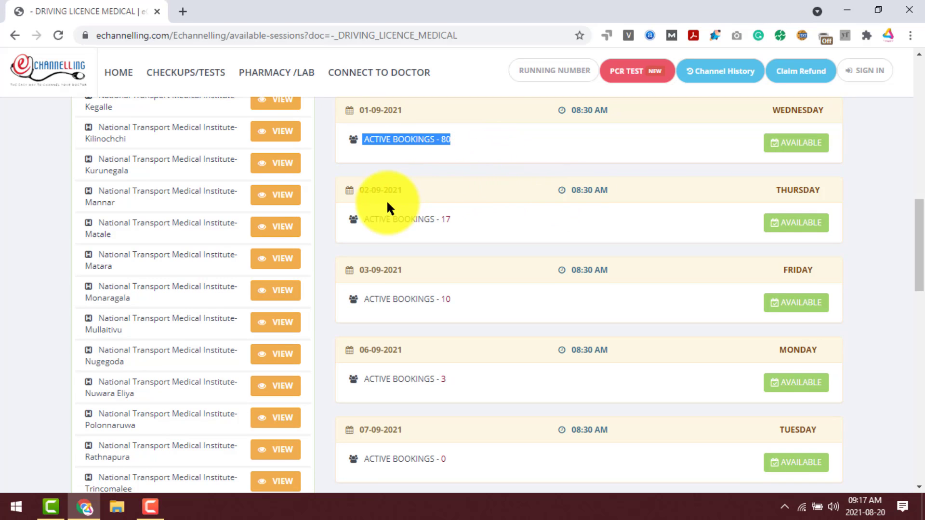
pyautogui.scroll(-1, 386, 206)
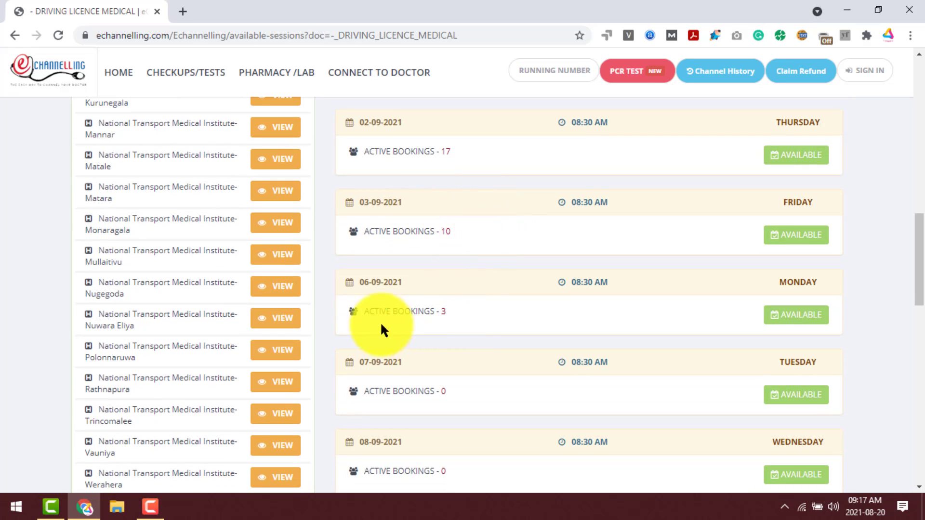
# Book the AVAILABLE Monday 06-09-2021 session, which has 3 active bookings.
pyautogui.moveTo(361, 283); pyautogui.dragTo(407, 283)
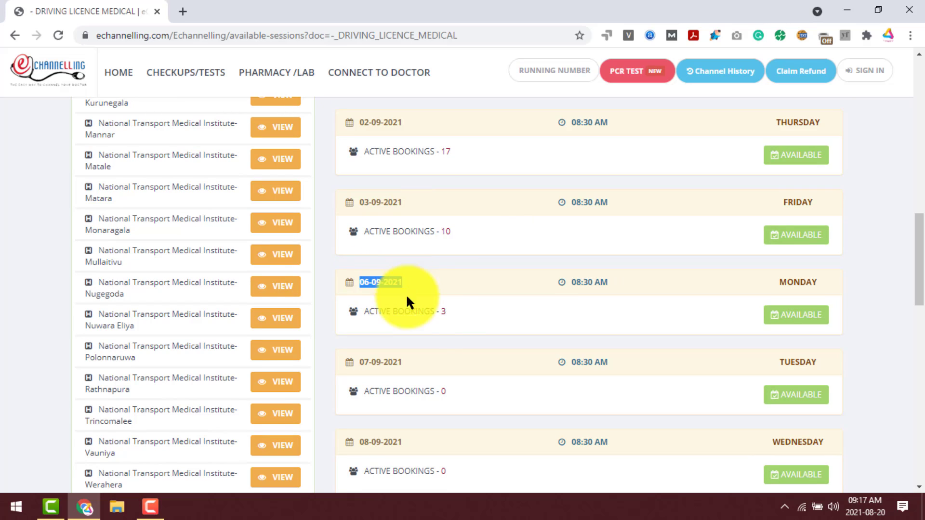
pyautogui.moveTo(447, 312); pyautogui.dragTo(363, 311)
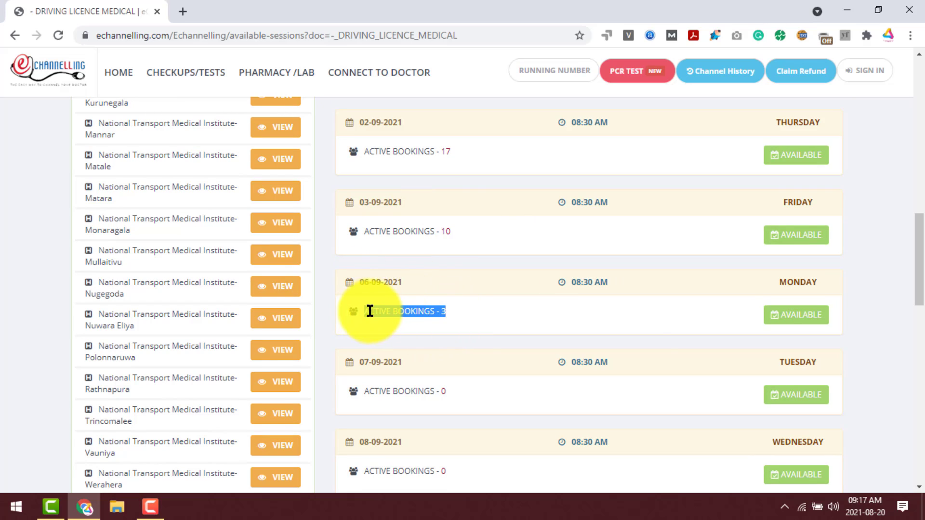
pyautogui.click(448, 311)
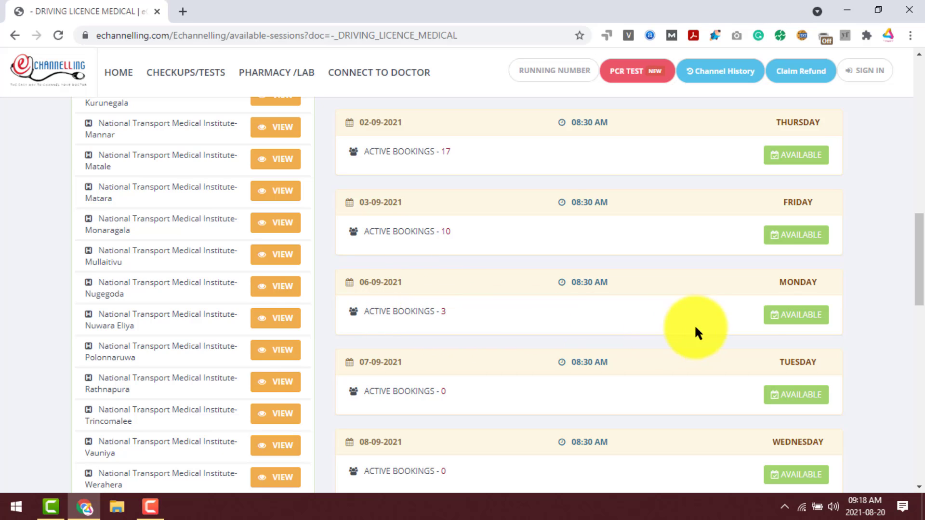
pyautogui.moveTo(779, 282); pyautogui.dragTo(808, 284)
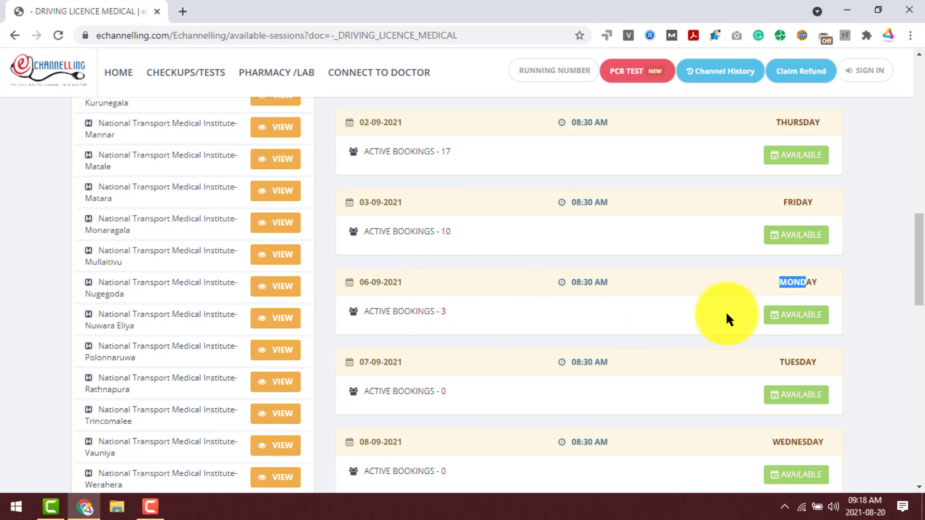
pyautogui.click(802, 322)
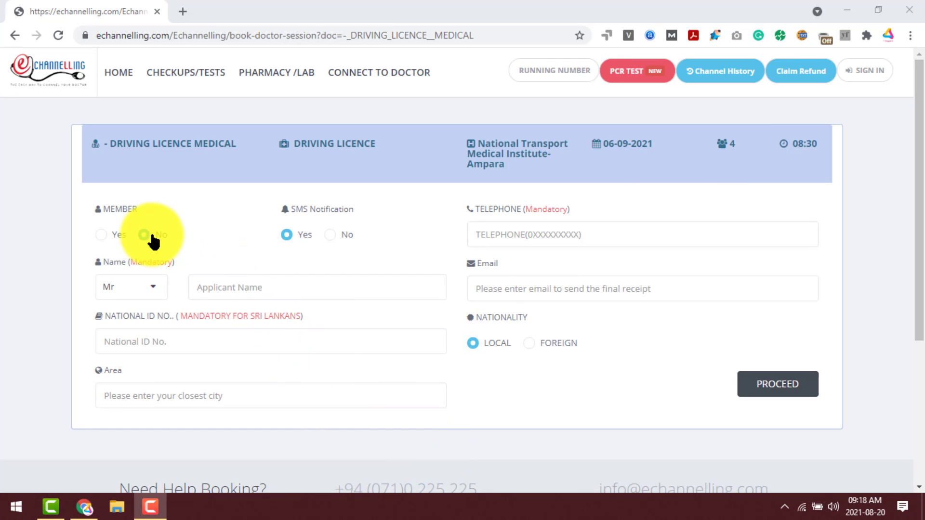
# Set MEMBER to No, dismissing the User Login popup that Yes brings up.
pyautogui.doubleClick(123, 208)
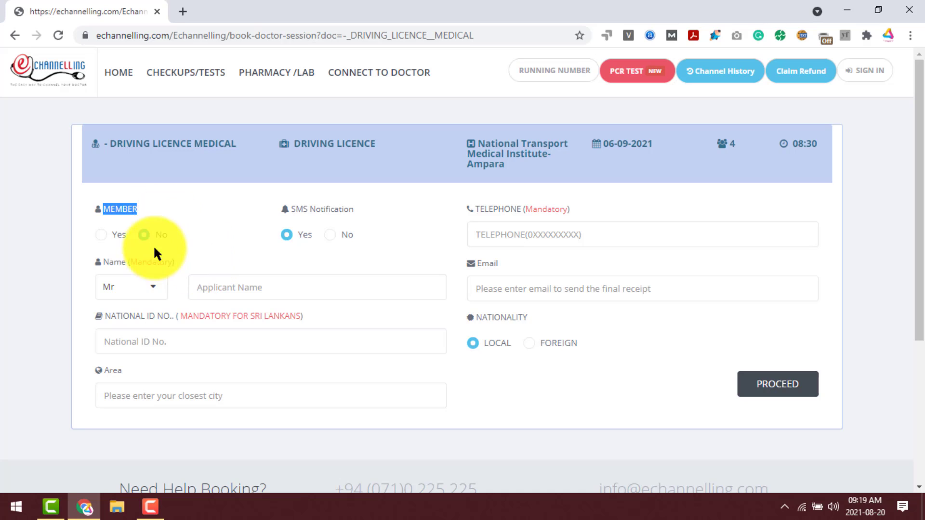
pyautogui.click(105, 235)
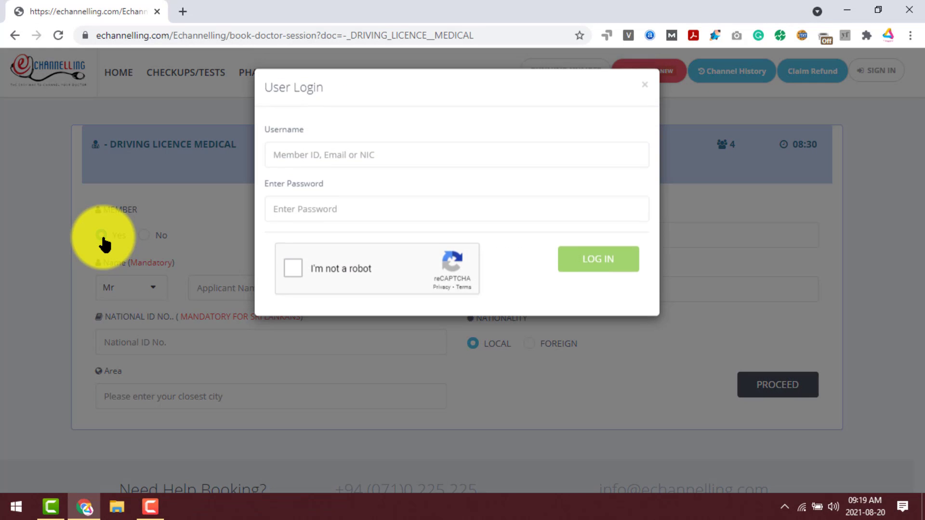
pyautogui.click(645, 85)
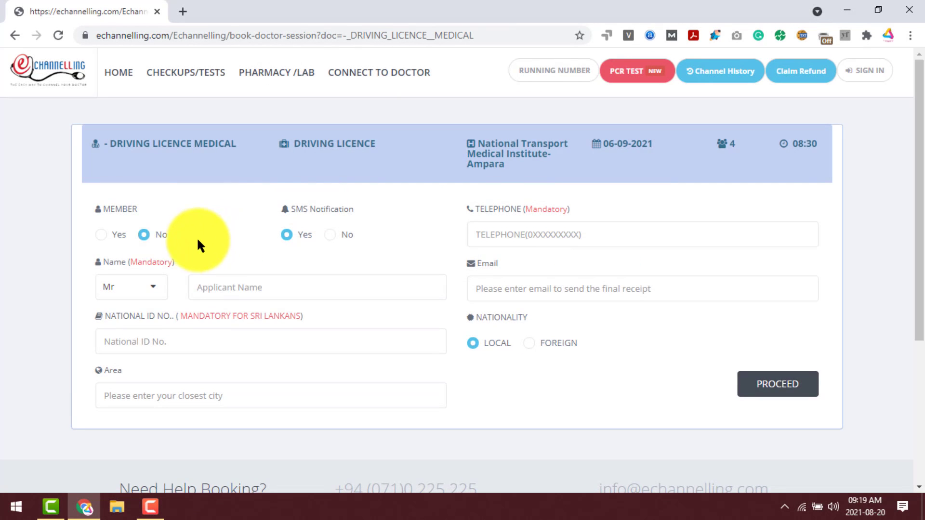
pyautogui.click(170, 239)
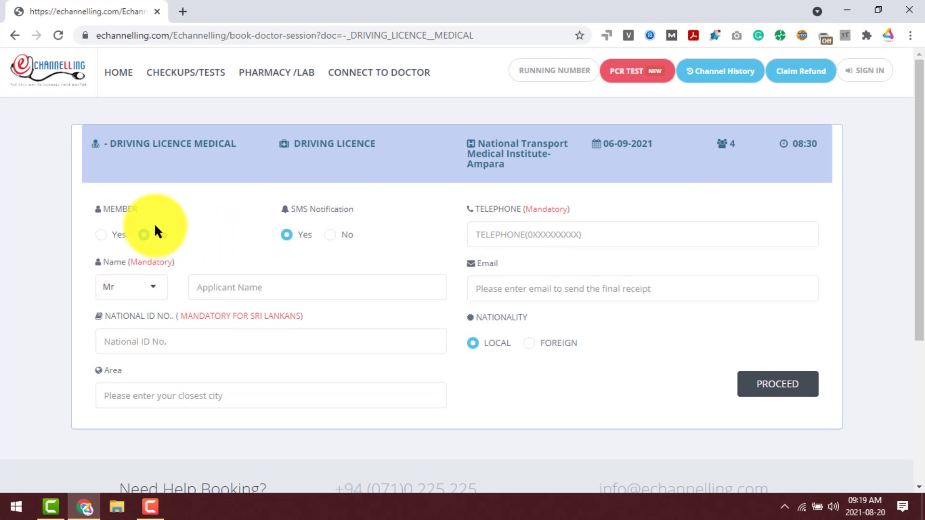
# Keep Mr as the applicant's title in the title dropdown.
pyautogui.scroll(-1, 154, 223)
pyautogui.click(140, 217)
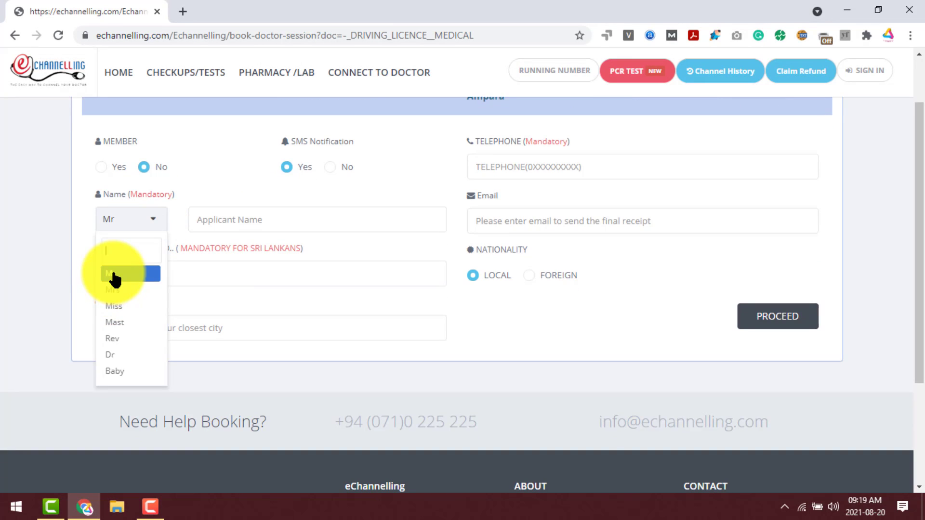
pyautogui.scroll(-1, 116, 308)
pyautogui.scroll(1, 130, 244)
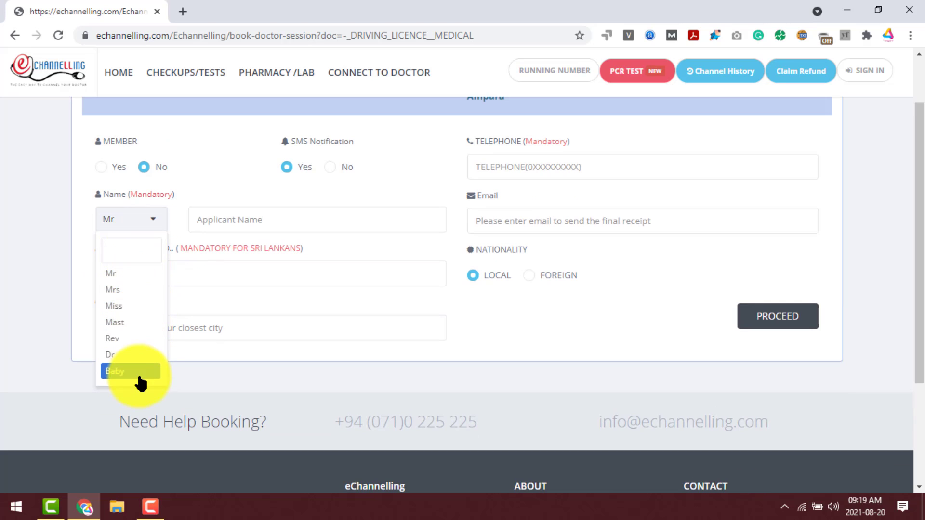
pyautogui.click(194, 184)
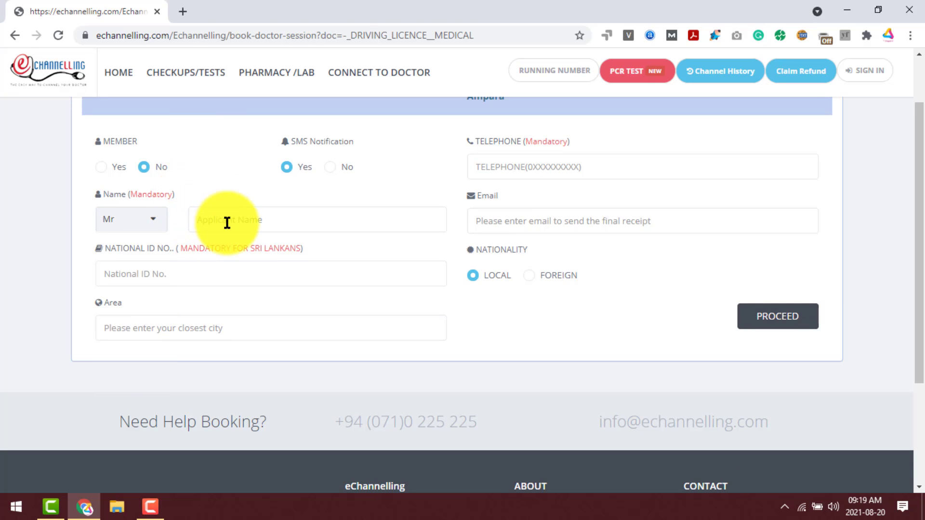
# Enter the applicant's first name and national ID number.
pyautogui.click(266, 231)
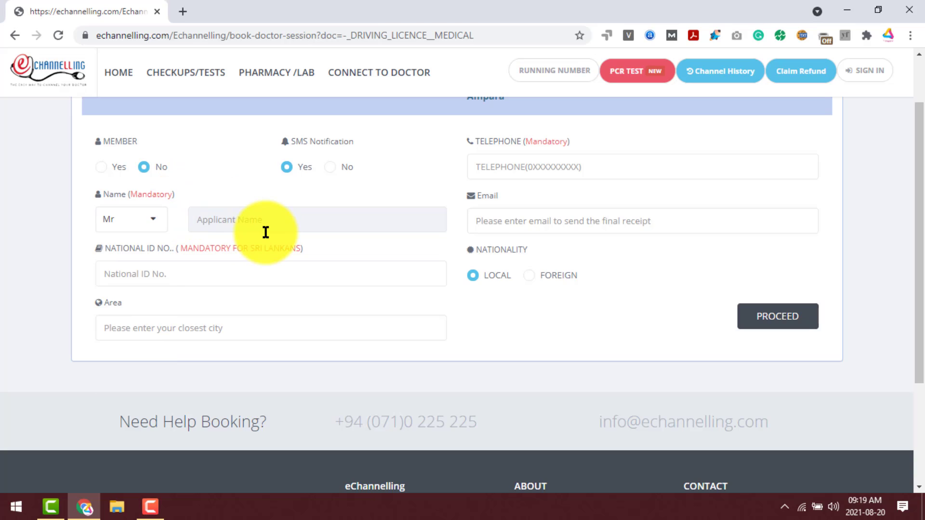
pyautogui.write('Mohamed')
pyautogui.click(164, 274)
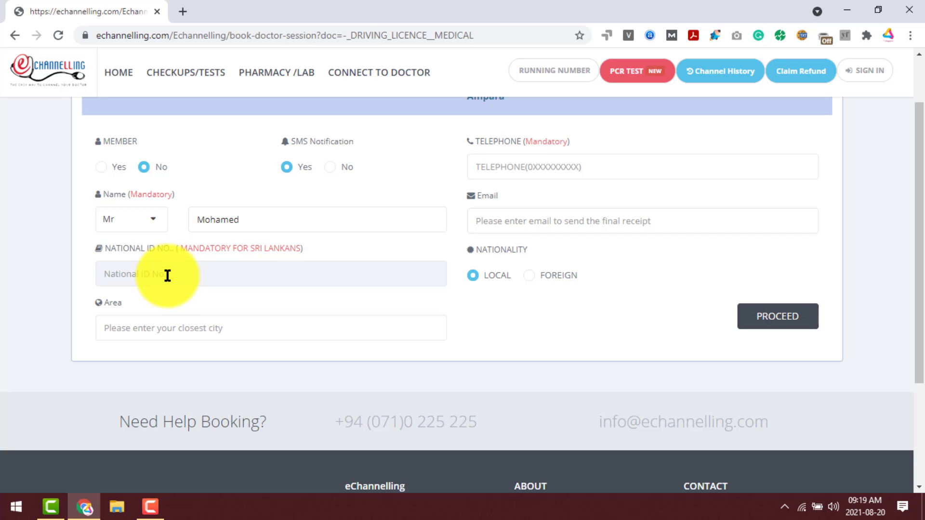
# Type Ampara as the Area, correcting a mistyped first character.
pyautogui.click(193, 318)
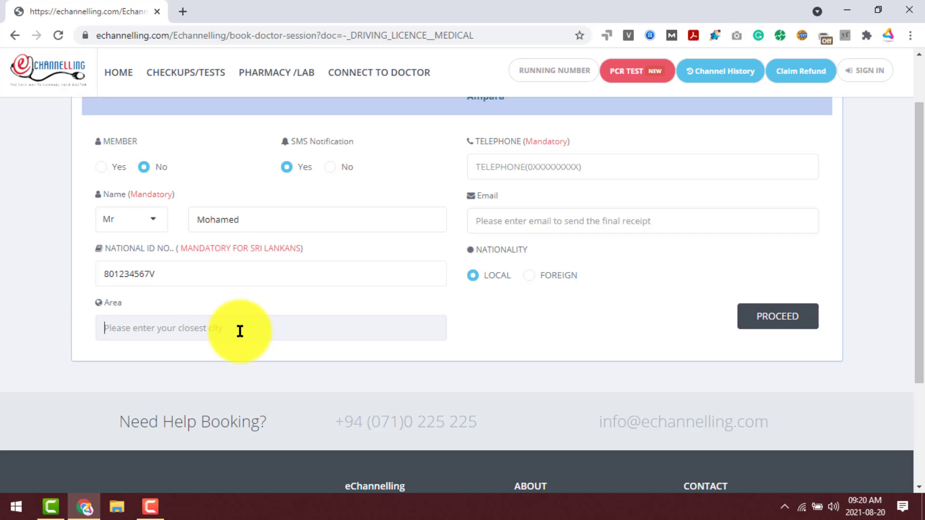
pyautogui.write('A')
pyautogui.press('BackSpace')
pyautogui.write('Amp')
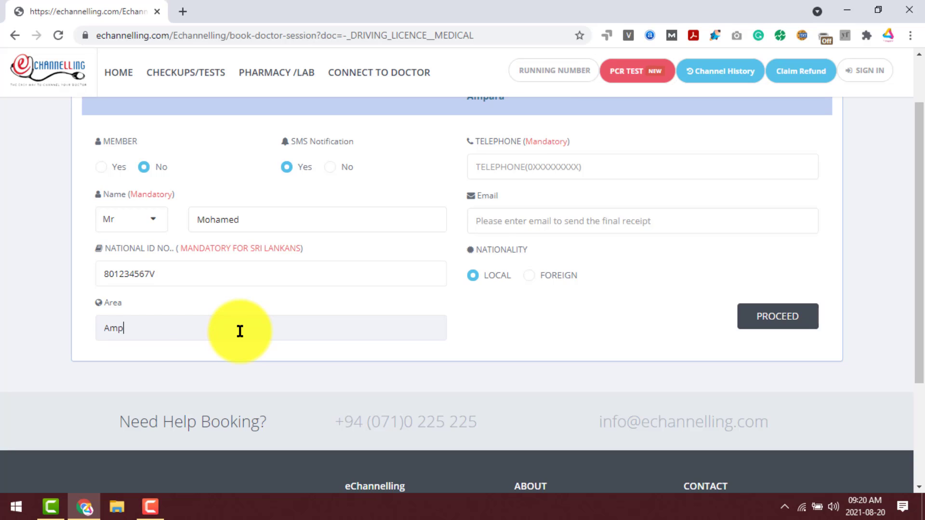
pyautogui.write('ara')
# Enter the contact telephone number and begin typing the e-mail address.
pyautogui.click(489, 165)
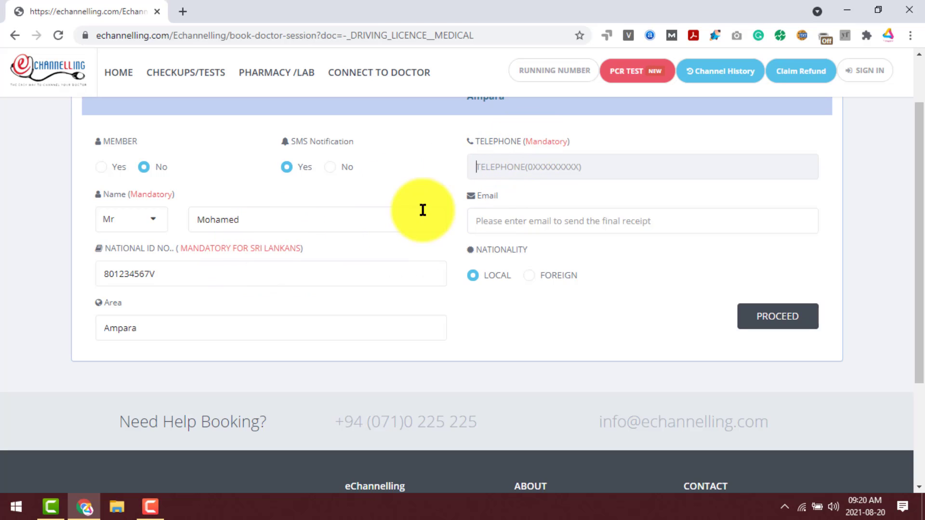
pyautogui.write('0771234567')
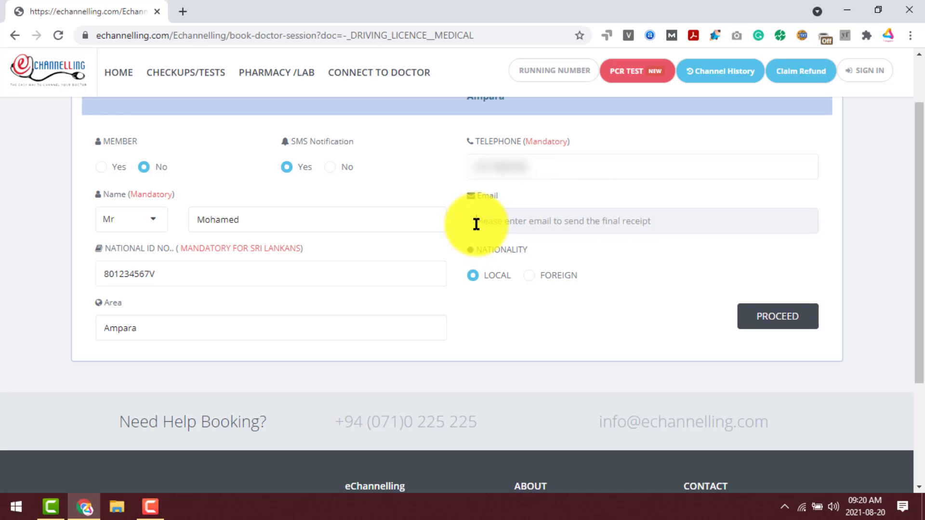
pyautogui.click(537, 223)
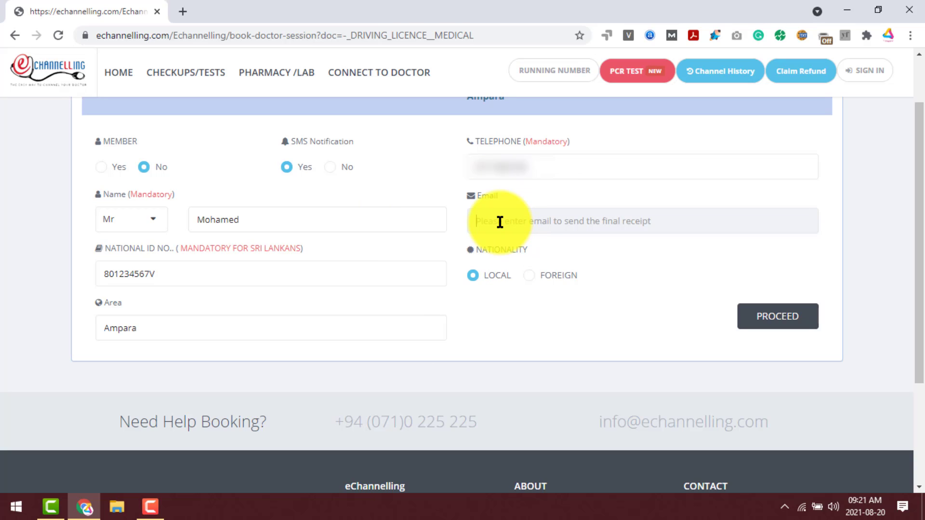
pyautogui.write('test@123.com')
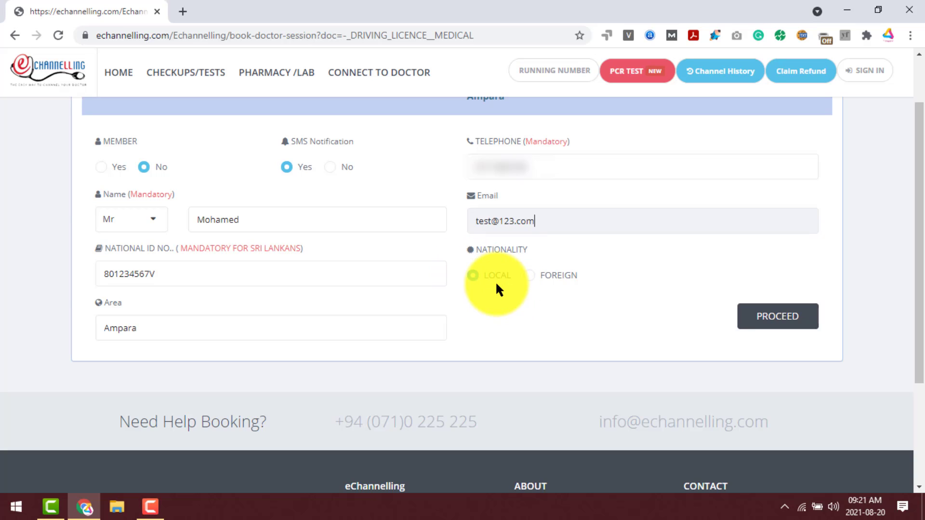
# Submit the booking form with PROCEED and review the applicant details.
pyautogui.click(779, 324)
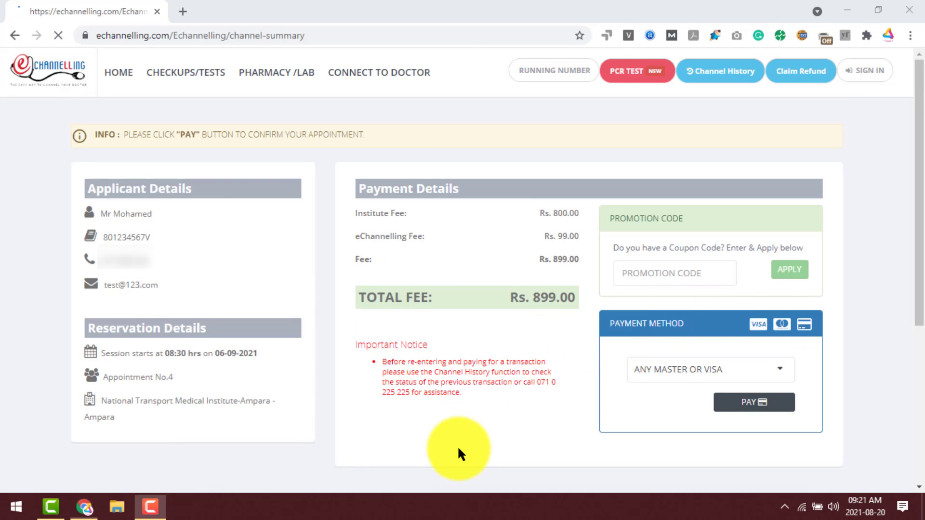
pyautogui.moveTo(82, 186); pyautogui.dragTo(186, 288)
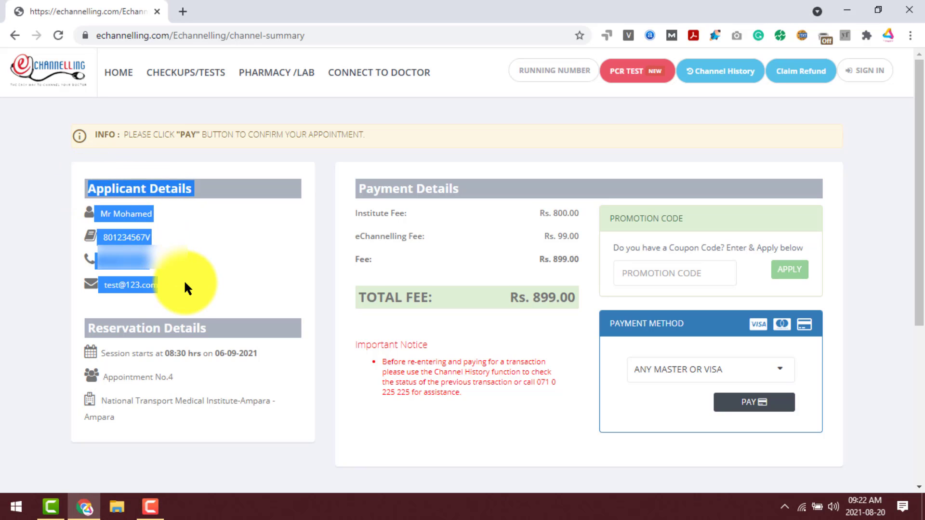
pyautogui.click(180, 233)
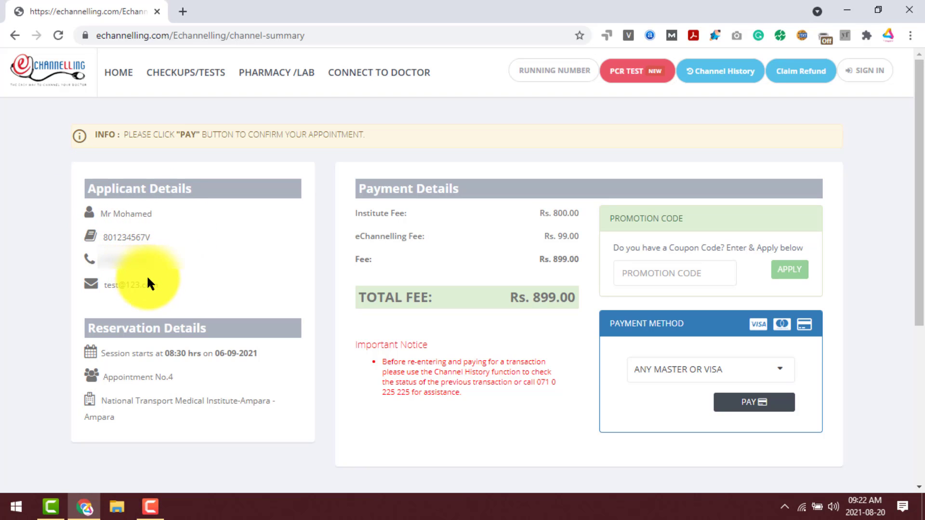
# Review the reservation details: start time, date 06-09-2021 and the Ampara institute.
pyautogui.scroll(-1, 191, 264)
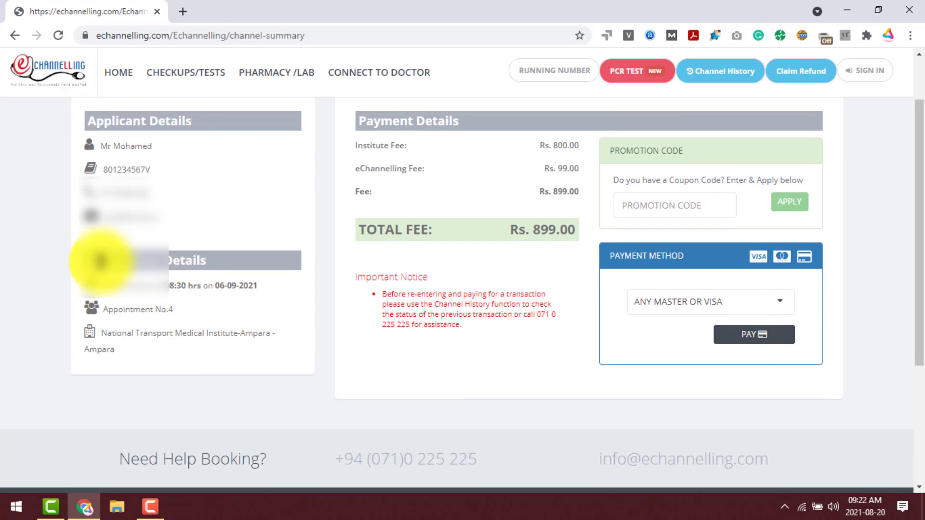
pyautogui.moveTo(79, 260); pyautogui.dragTo(217, 263)
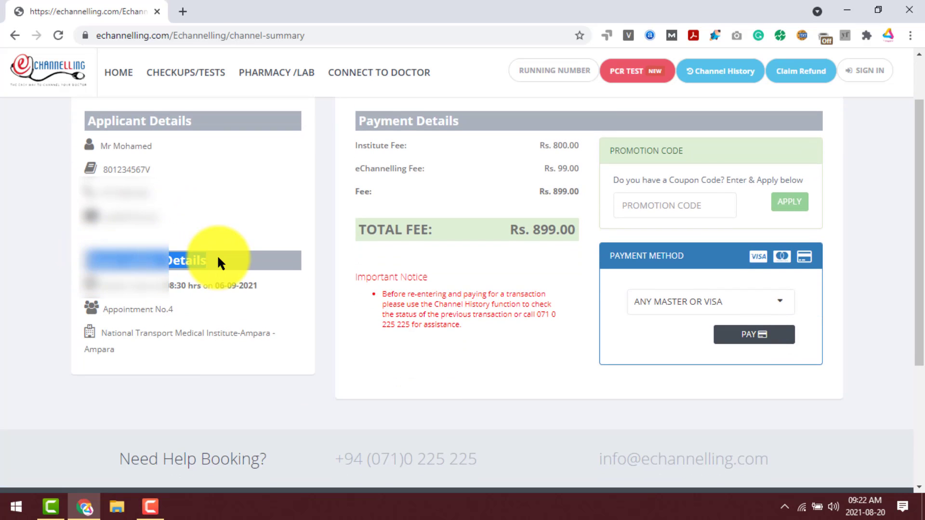
pyautogui.click(103, 286)
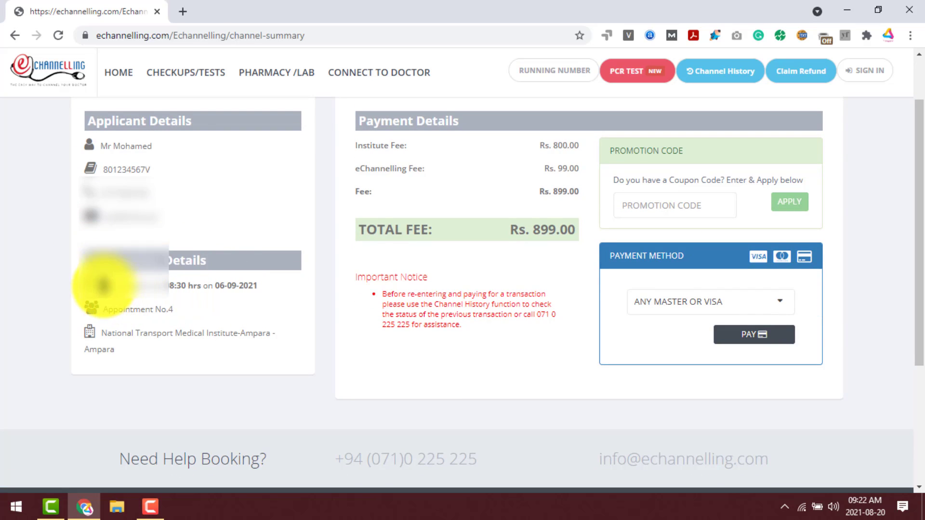
pyautogui.moveTo(103, 285); pyautogui.dragTo(190, 284)
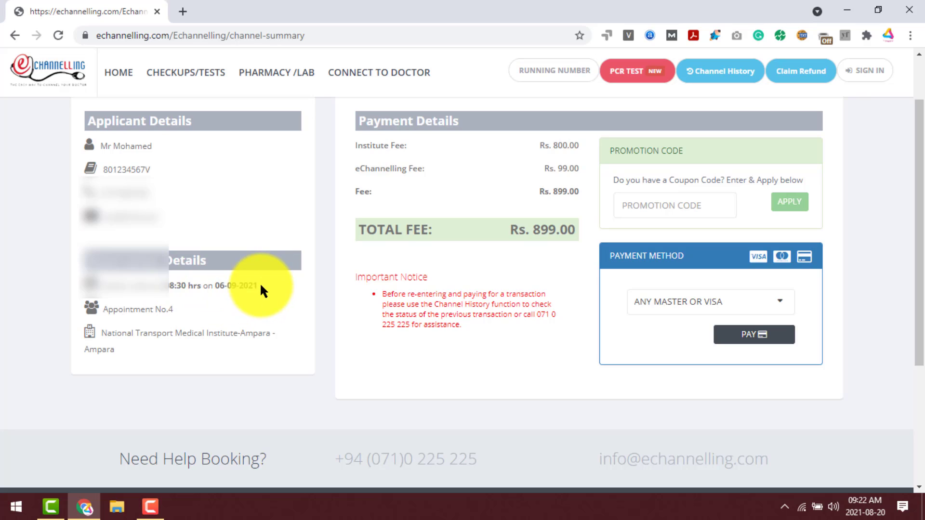
pyautogui.moveTo(259, 282); pyautogui.dragTo(161, 310)
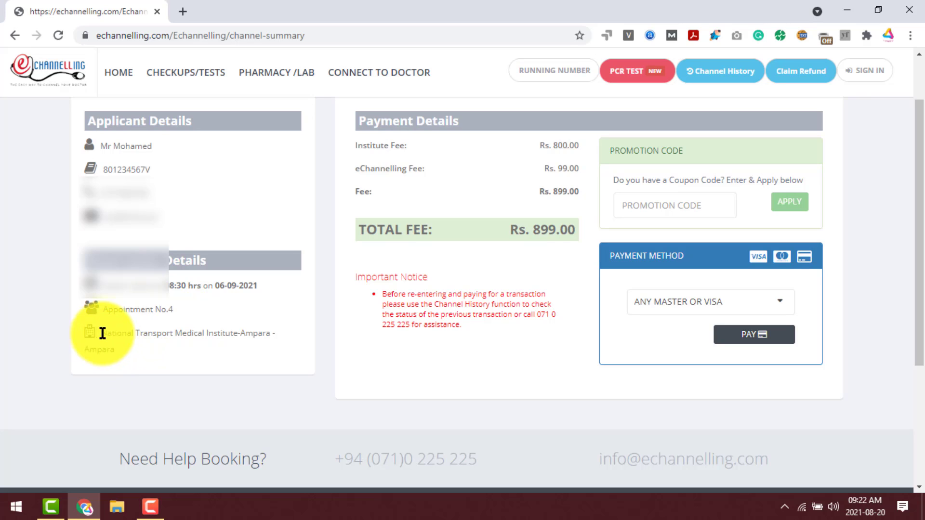
pyautogui.moveTo(100, 334); pyautogui.dragTo(124, 355)
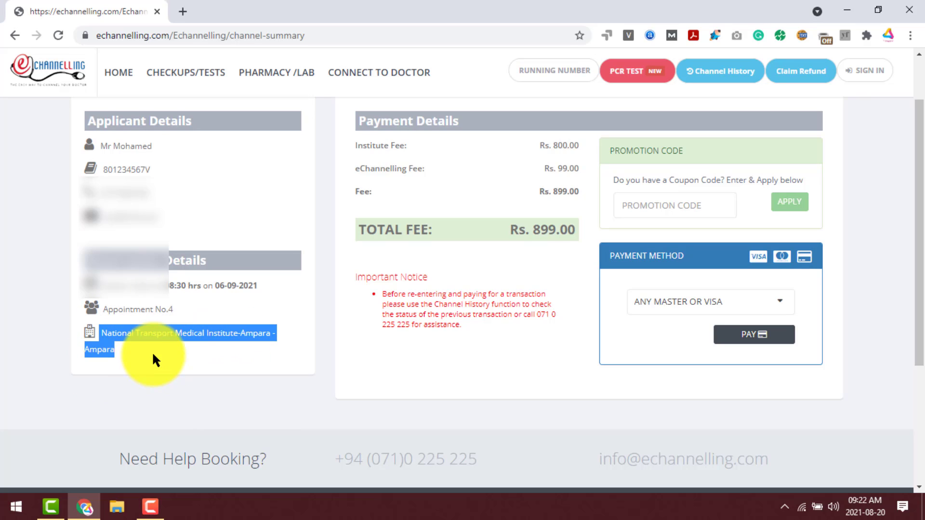
pyautogui.scroll(1, 151, 351)
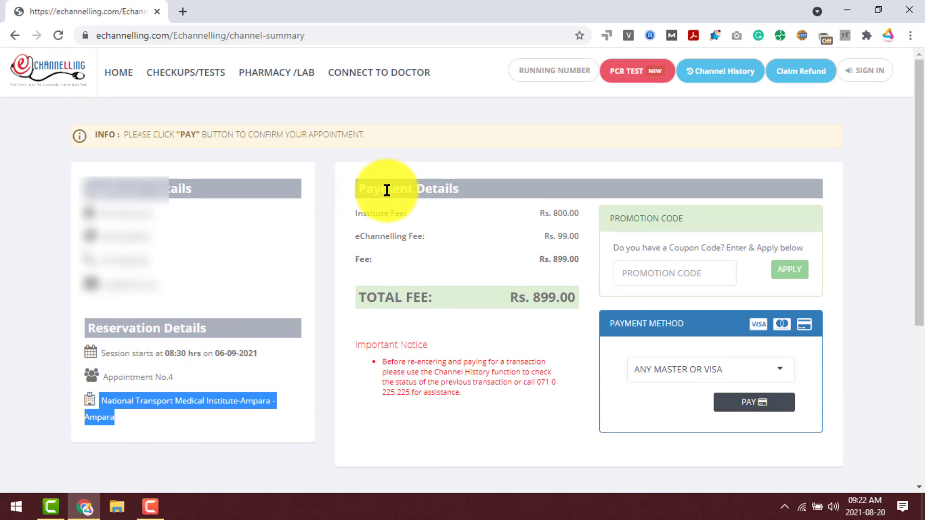
pyautogui.moveTo(366, 188); pyautogui.dragTo(458, 189)
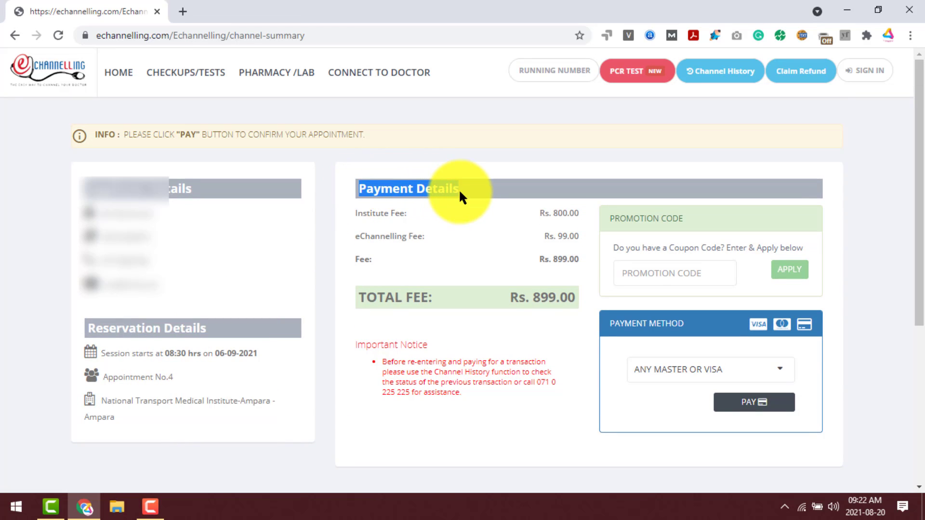
pyautogui.click(459, 189)
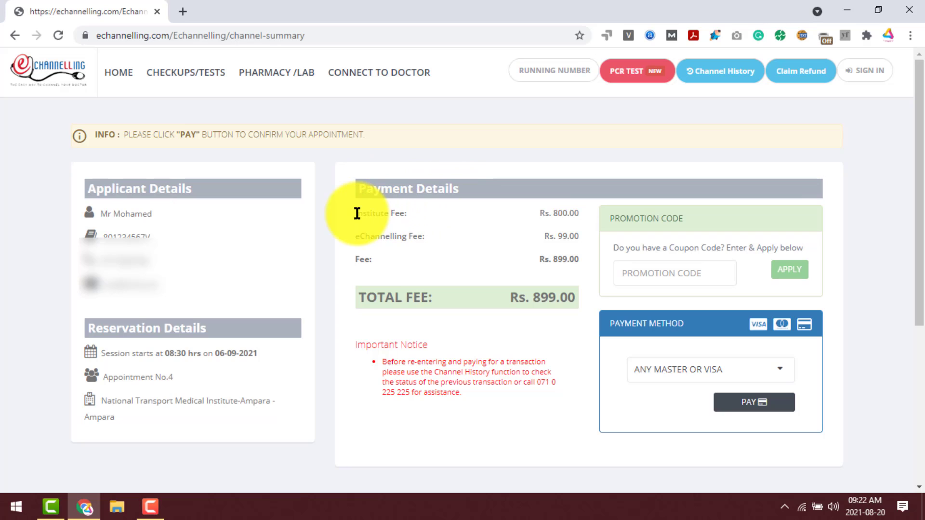
pyautogui.doubleClick(553, 213)
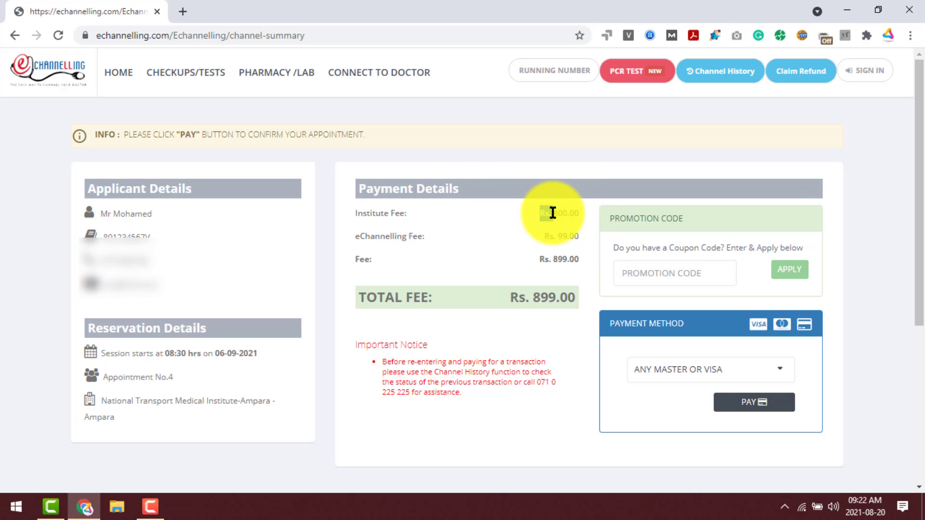
pyautogui.moveTo(554, 213); pyautogui.dragTo(574, 216)
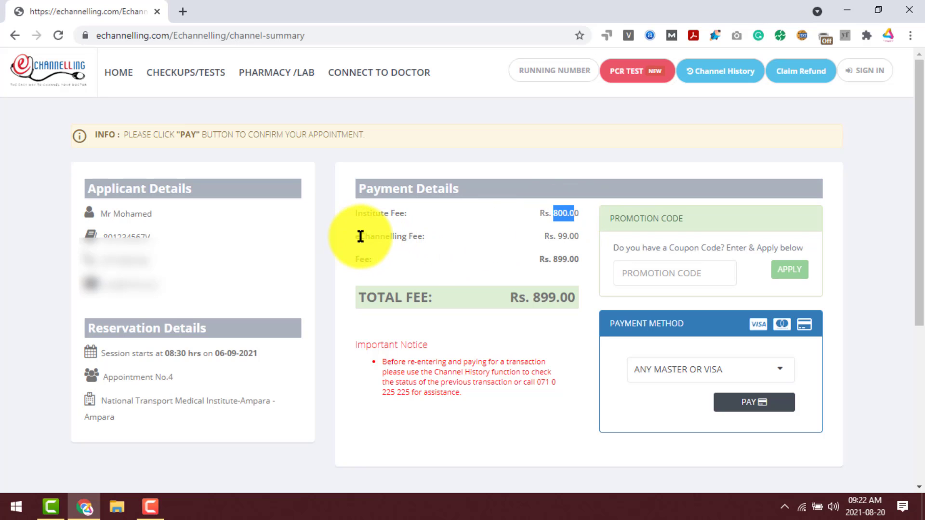
pyautogui.moveTo(361, 236); pyautogui.dragTo(419, 236)
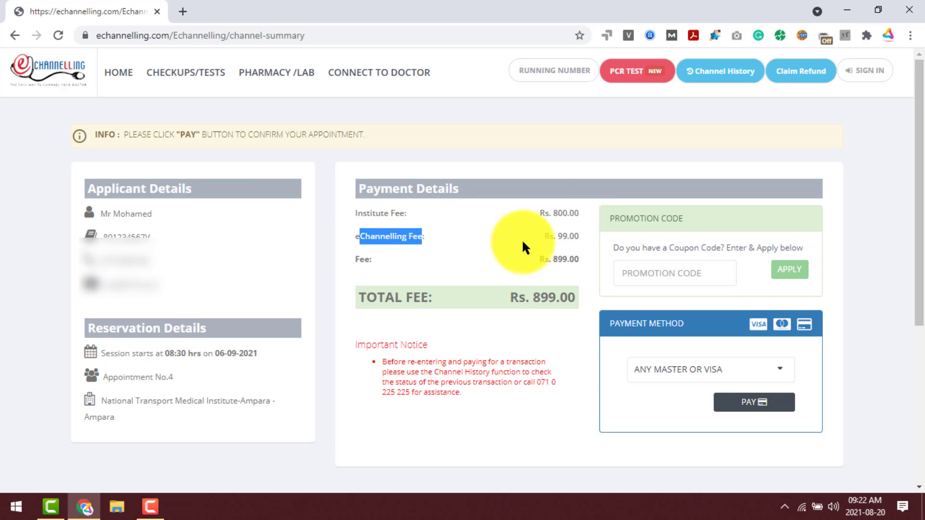
pyautogui.click(556, 241)
pyautogui.moveTo(574, 236); pyautogui.dragTo(552, 238)
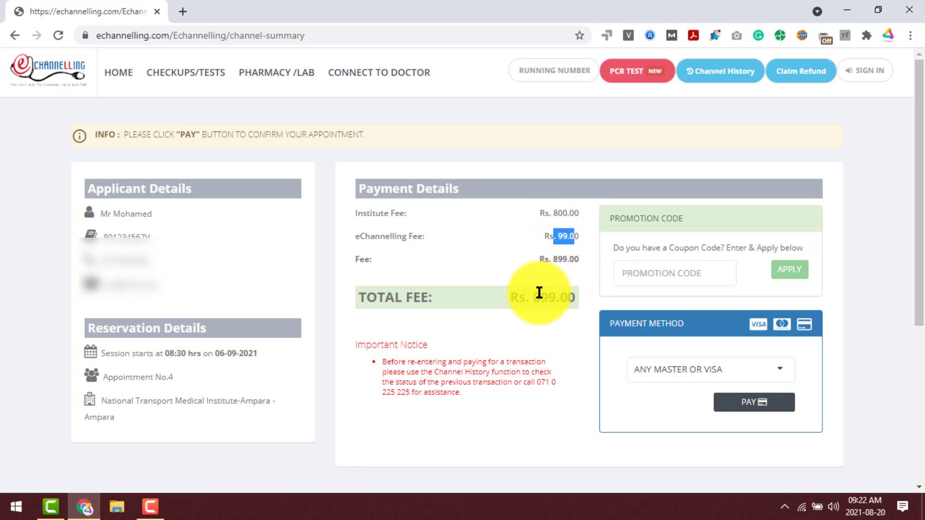
pyautogui.click(611, 217)
pyautogui.moveTo(611, 216); pyautogui.dragTo(692, 225)
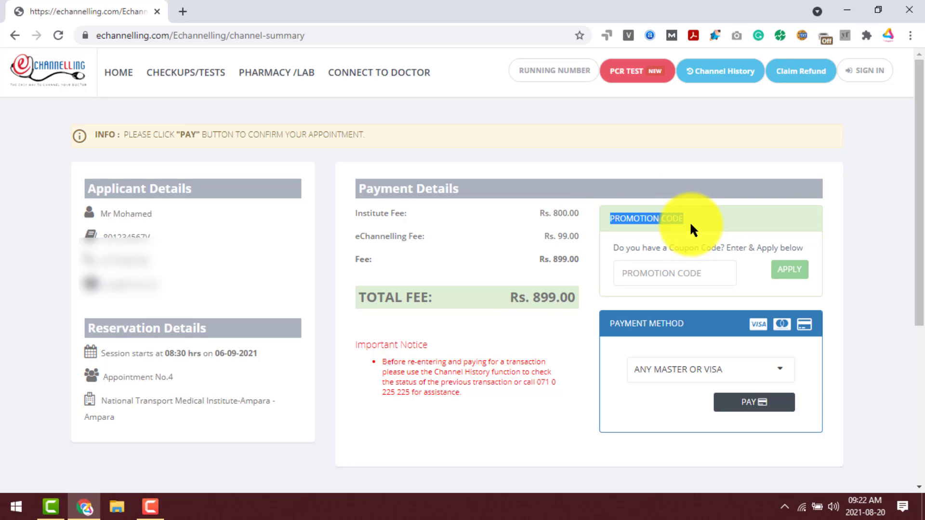
pyautogui.click(673, 278)
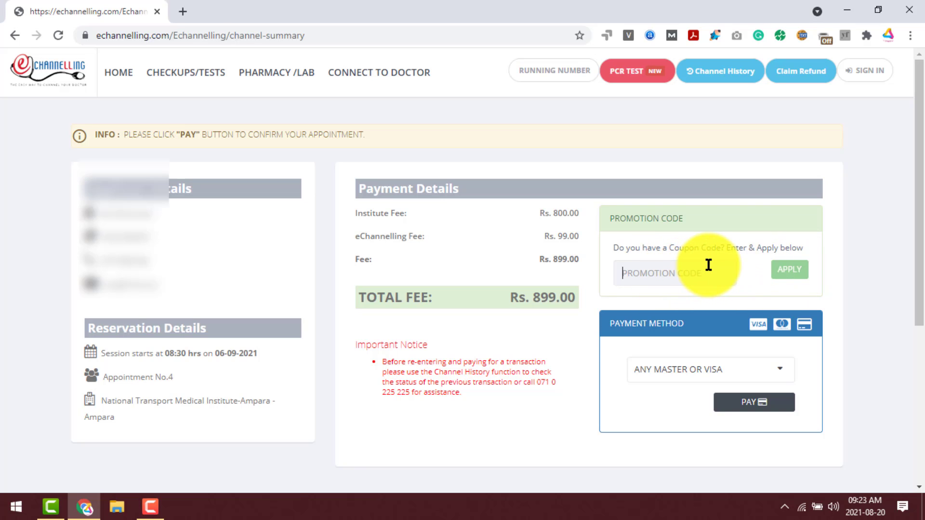
pyautogui.scroll(-2, 709, 264)
pyautogui.scroll(2, 715, 259)
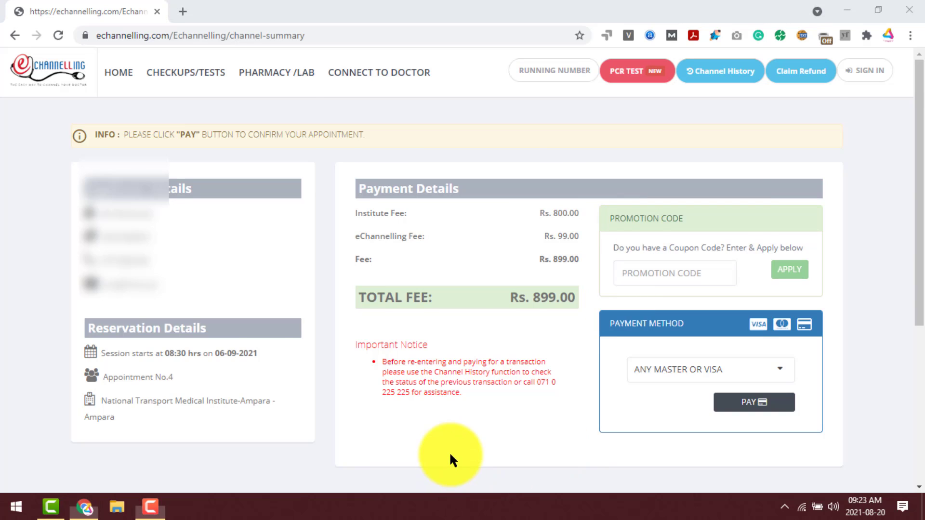
# Select ANY MASTER OR VISA from the Payment Method dropdown.
pyautogui.scroll(-2, 539, 366)
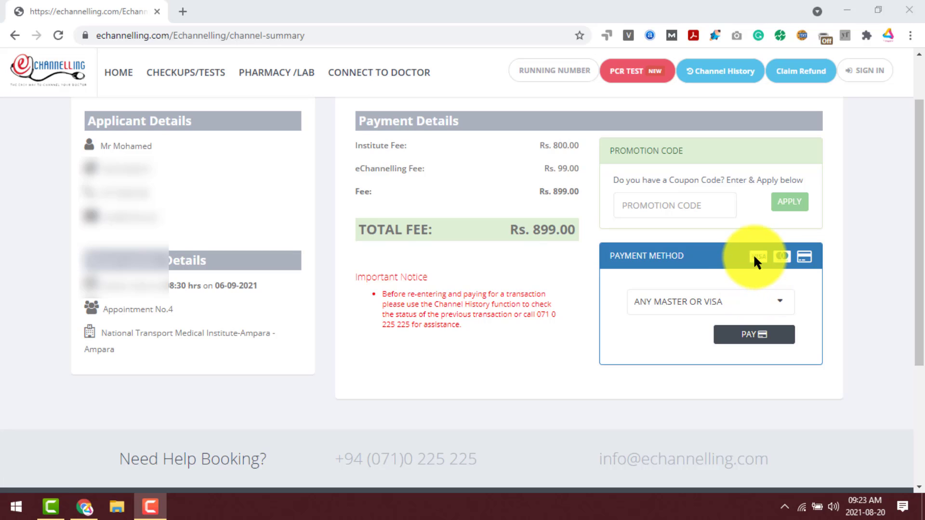
pyautogui.click(732, 311)
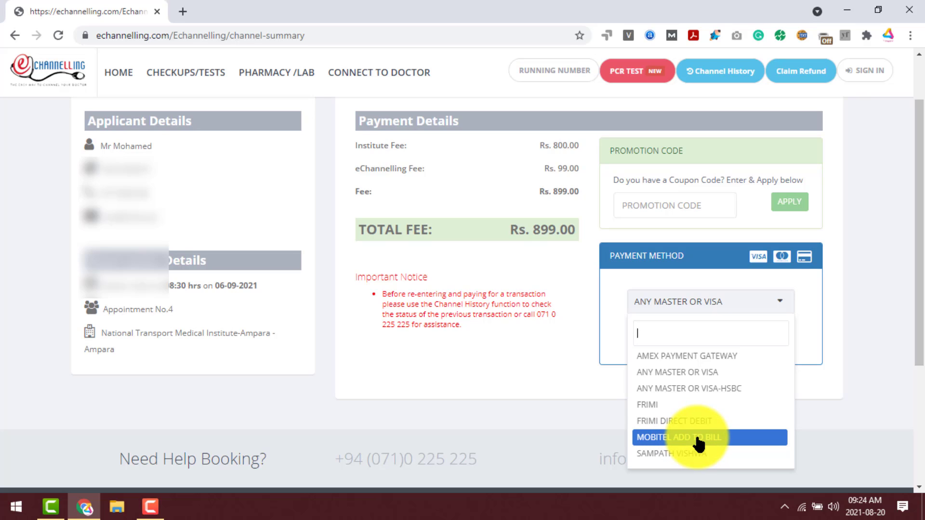
pyautogui.click(694, 381)
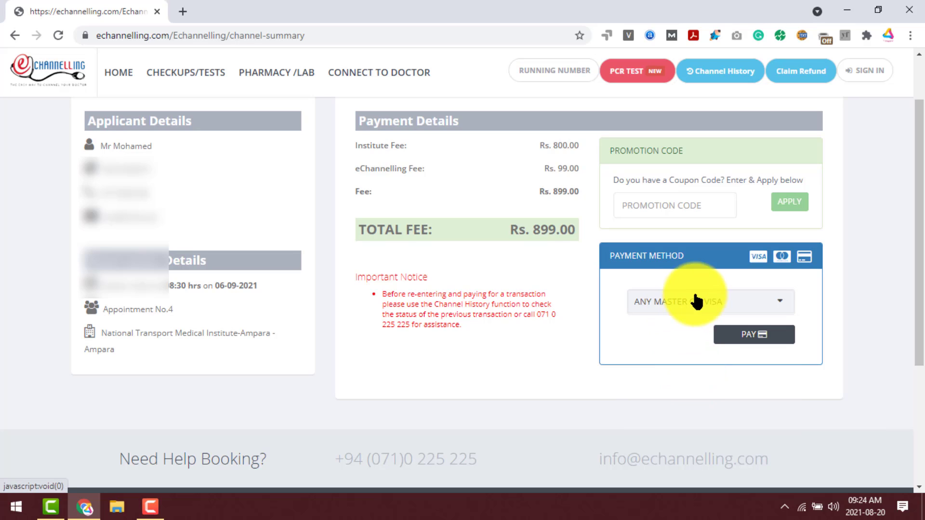
# Start payment with PAY and open the Terms & Conditions, reading the non-refundable fee term.
pyautogui.click(750, 342)
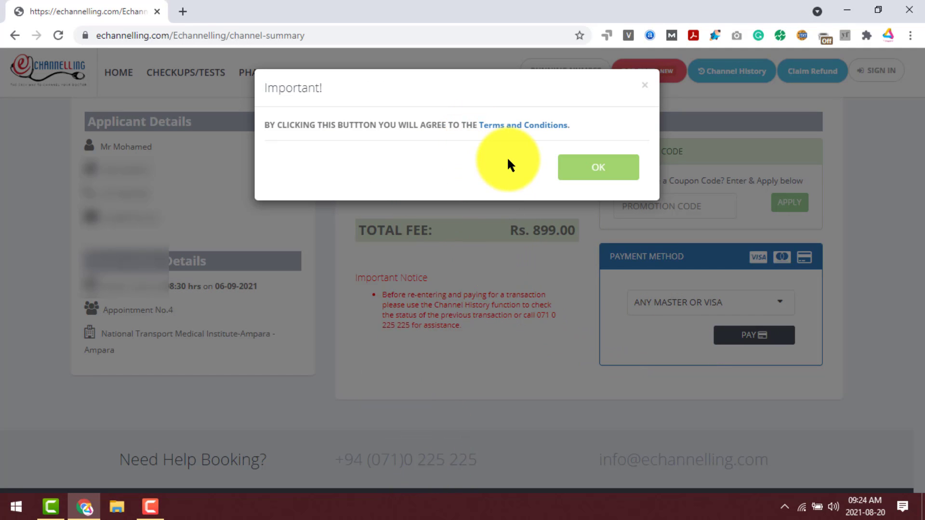
pyautogui.click(511, 125)
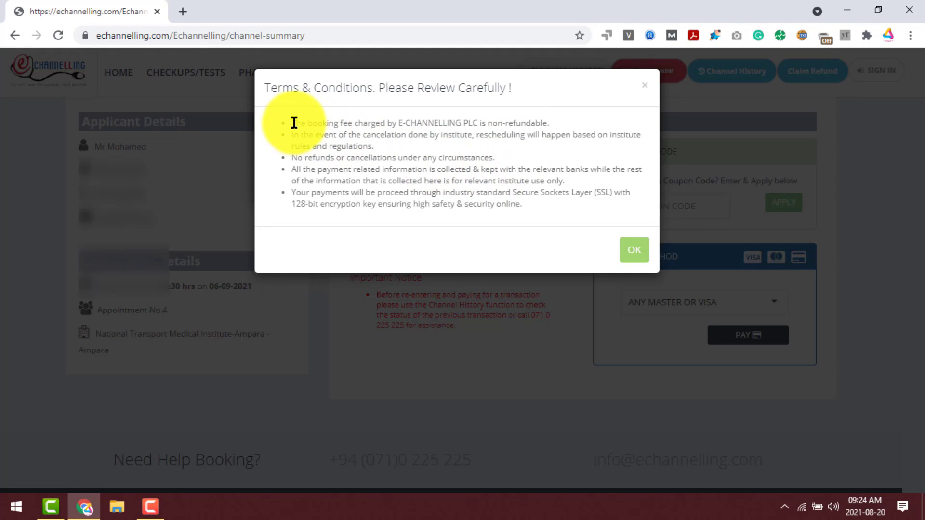
pyautogui.moveTo(295, 123); pyautogui.dragTo(578, 125)
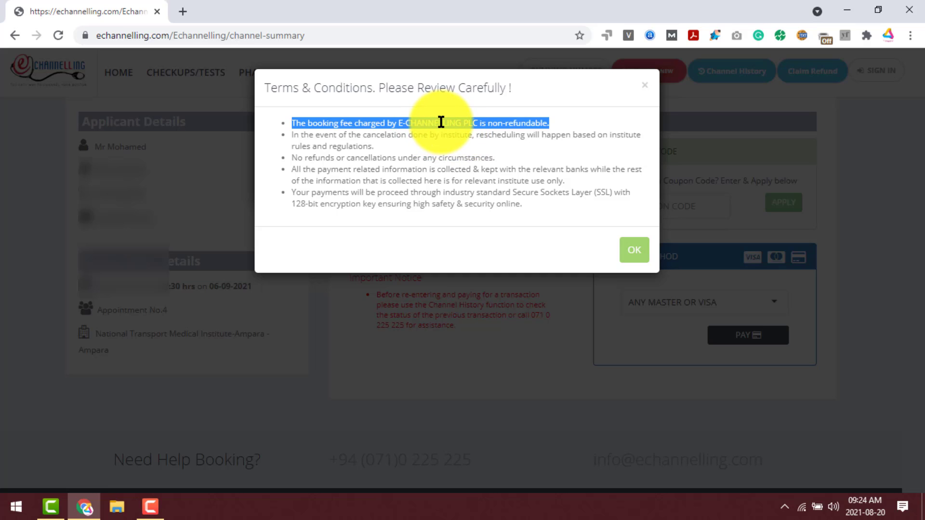
pyautogui.click(556, 121)
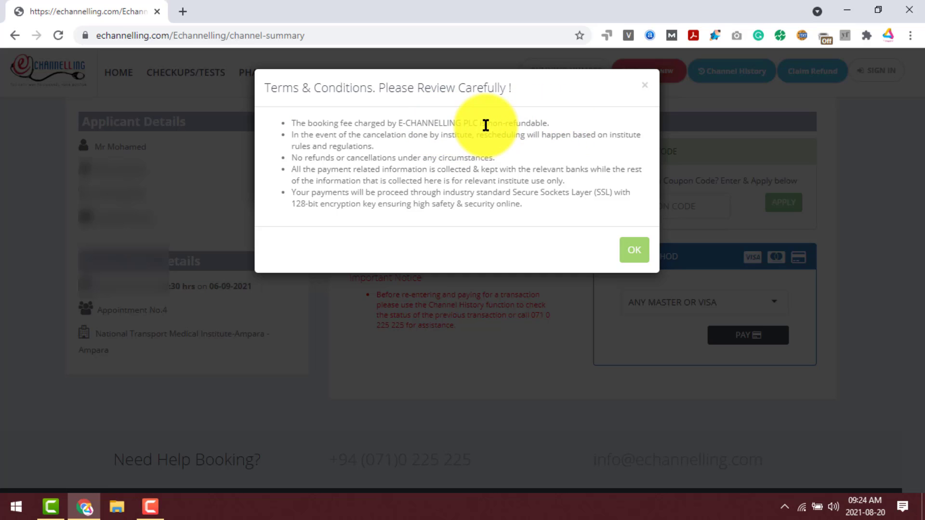
pyautogui.moveTo(551, 123); pyautogui.dragTo(395, 122)
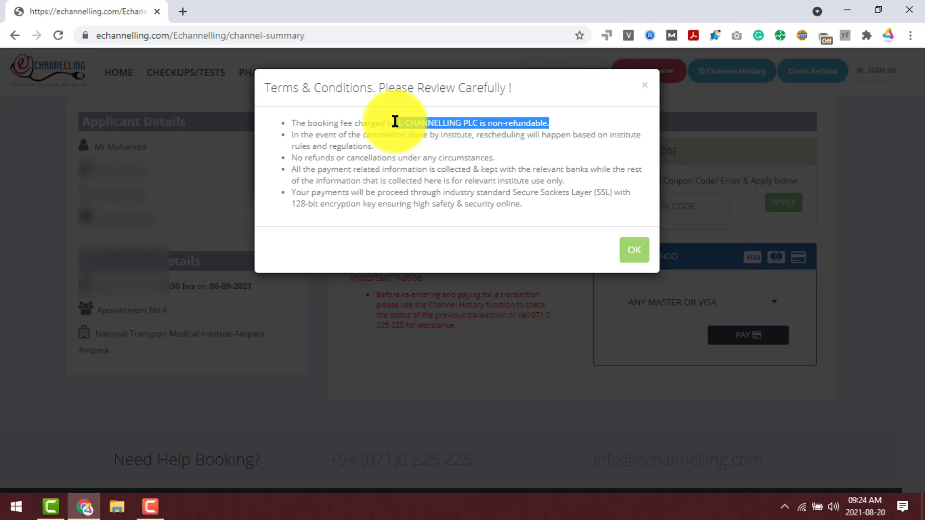
pyautogui.click(393, 120)
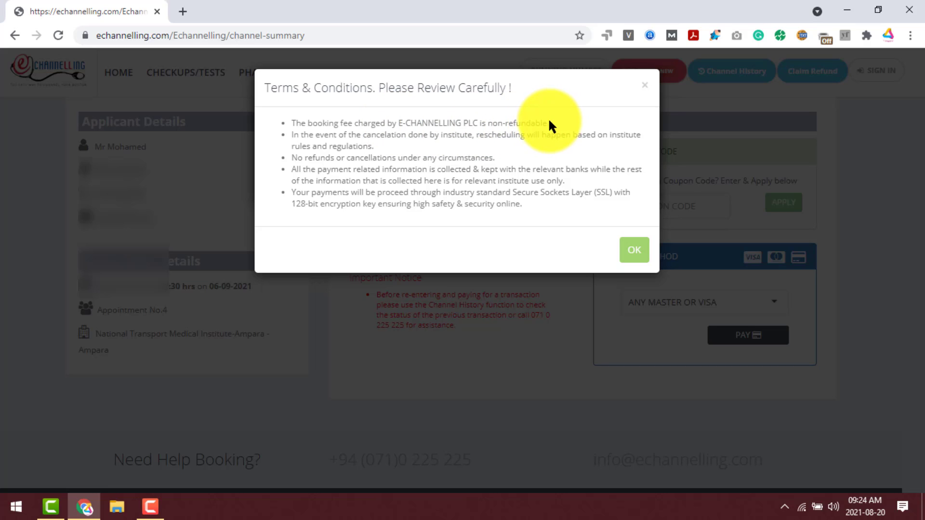
pyautogui.moveTo(550, 123); pyautogui.dragTo(279, 122)
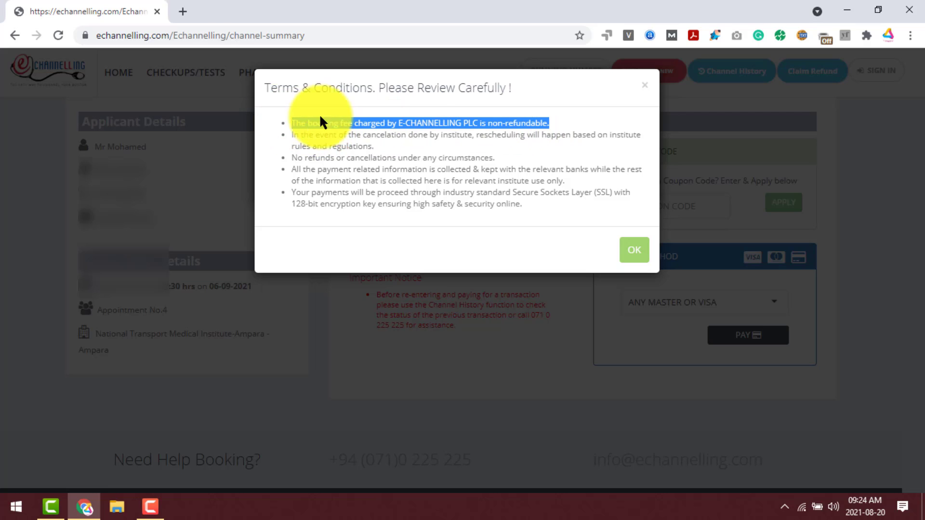
pyautogui.click(445, 136)
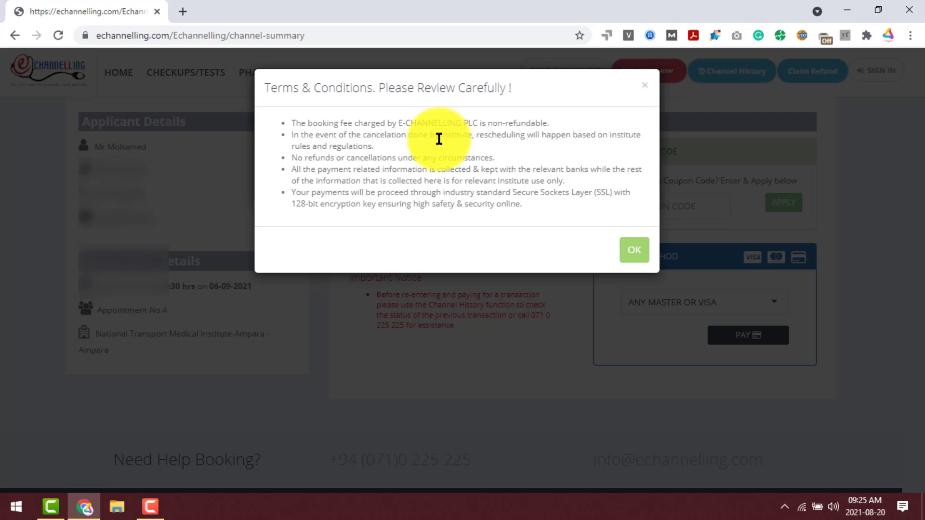
# Read the rescheduling, no-refund/cancellation and payment security terms.
pyautogui.moveTo(375, 146); pyautogui.dragTo(289, 140)
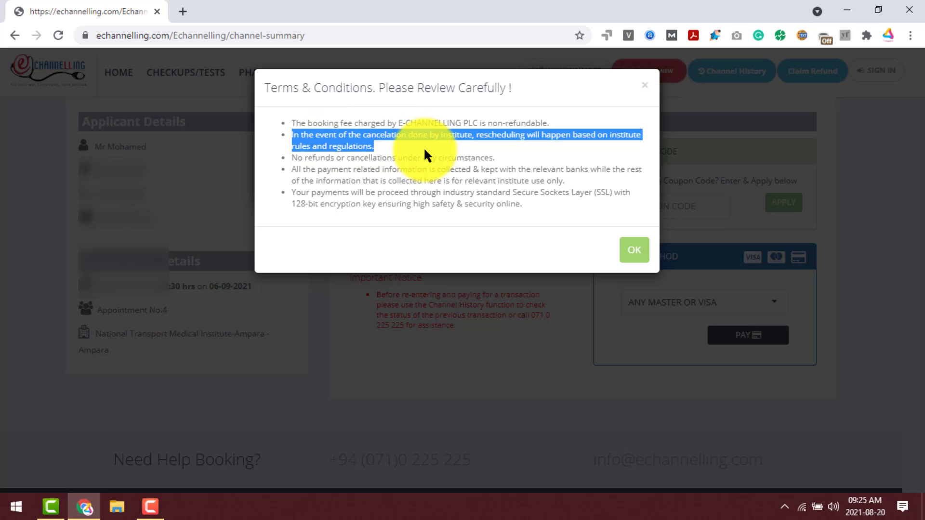
pyautogui.click(462, 141)
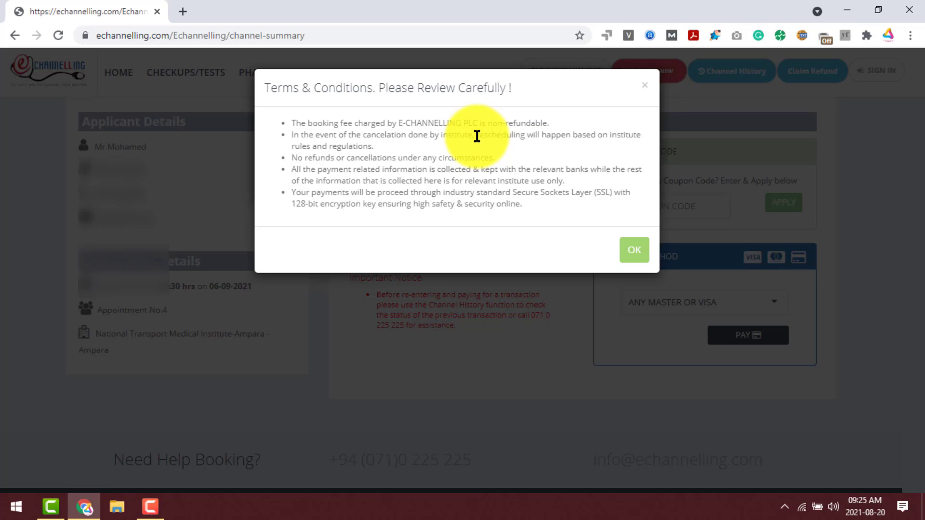
pyautogui.moveTo(477, 136); pyautogui.dragTo(564, 142)
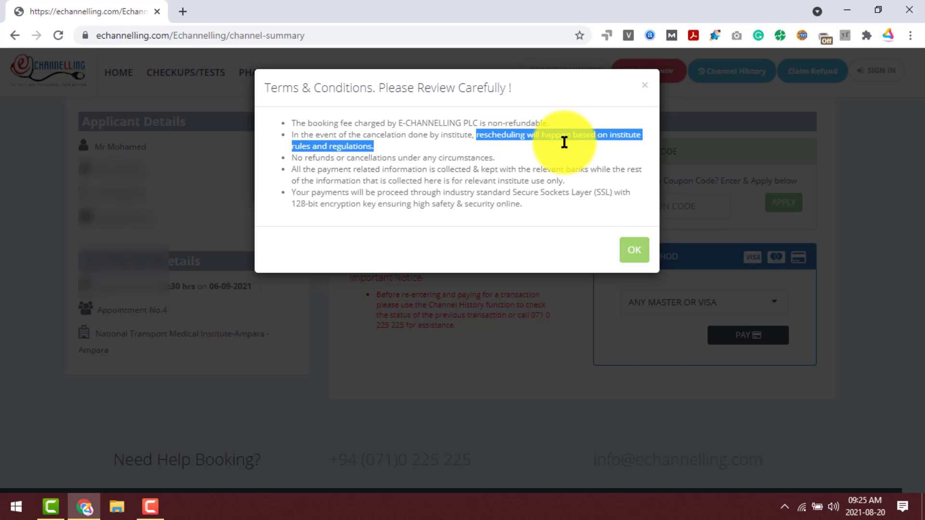
pyautogui.click(357, 152)
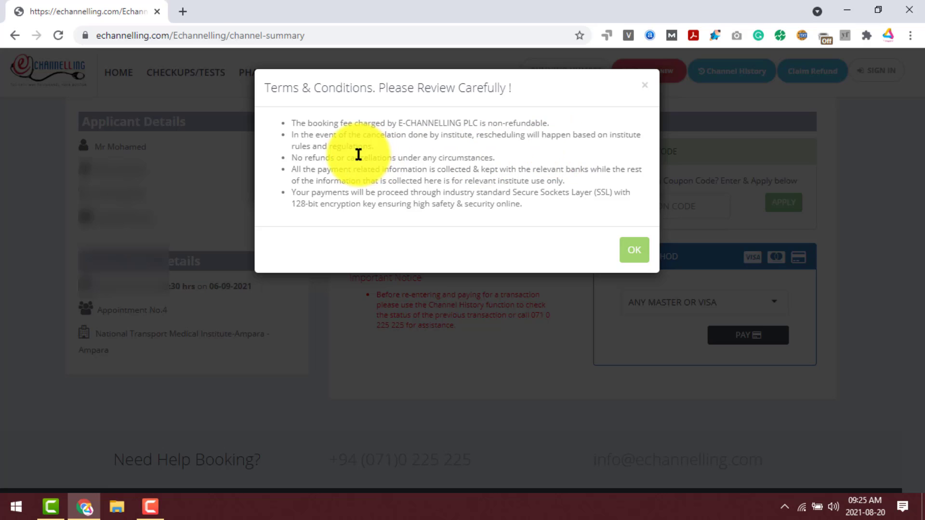
pyautogui.moveTo(292, 158); pyautogui.dragTo(515, 161)
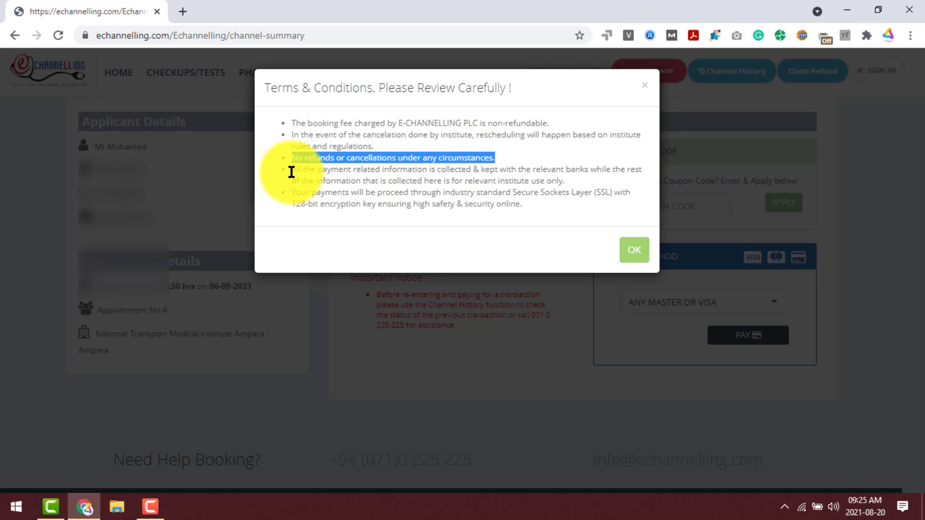
pyautogui.moveTo(292, 172); pyautogui.dragTo(538, 206)
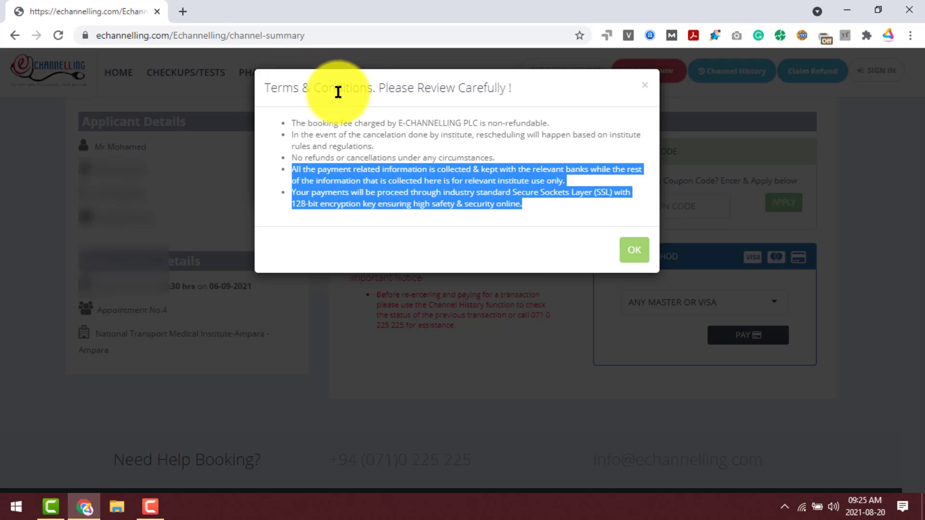
# Accept both Terms & Conditions dialogs and choose VISA on the Commercial Bank gateway.
pyautogui.click(632, 254)
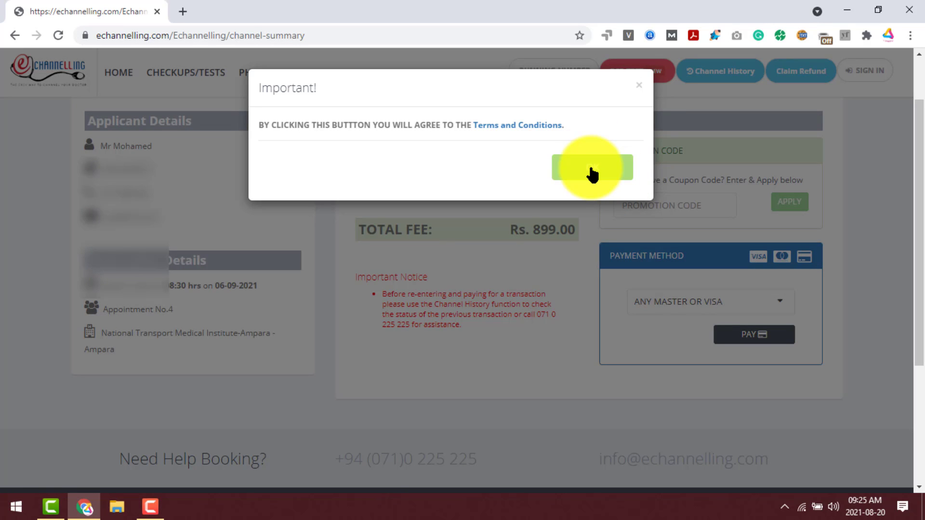
pyautogui.click(591, 168)
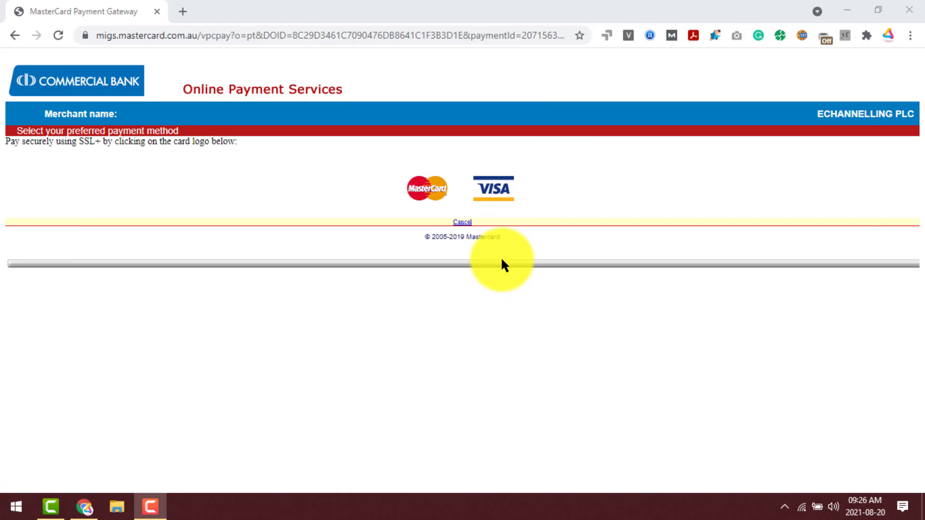
pyautogui.click(498, 195)
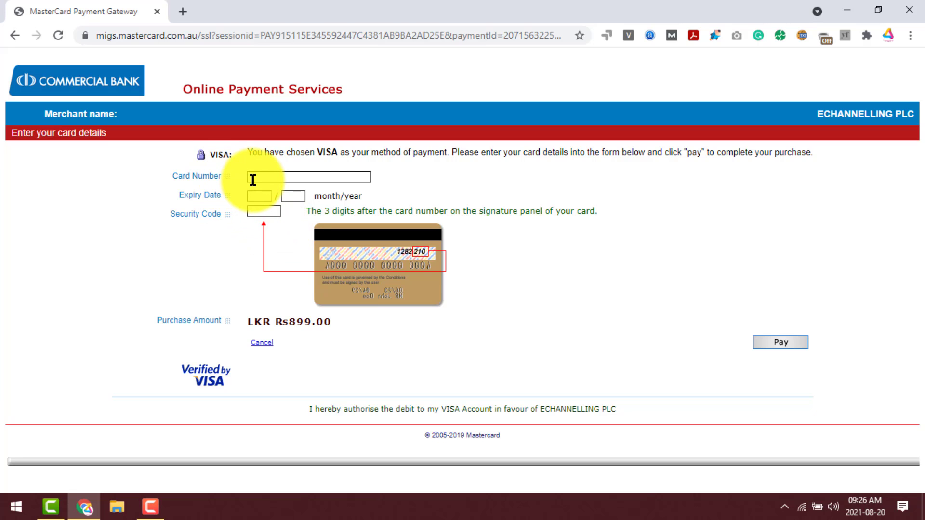
# Enter the test Visa card number, expiry month 12 and the security code.
pyautogui.write('4111111111111111')
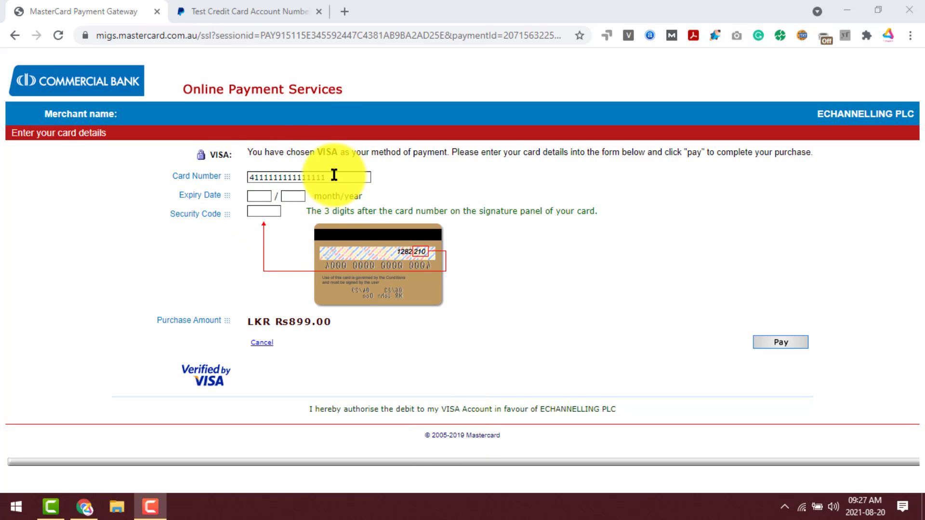
pyautogui.moveTo(328, 177); pyautogui.dragTo(248, 174)
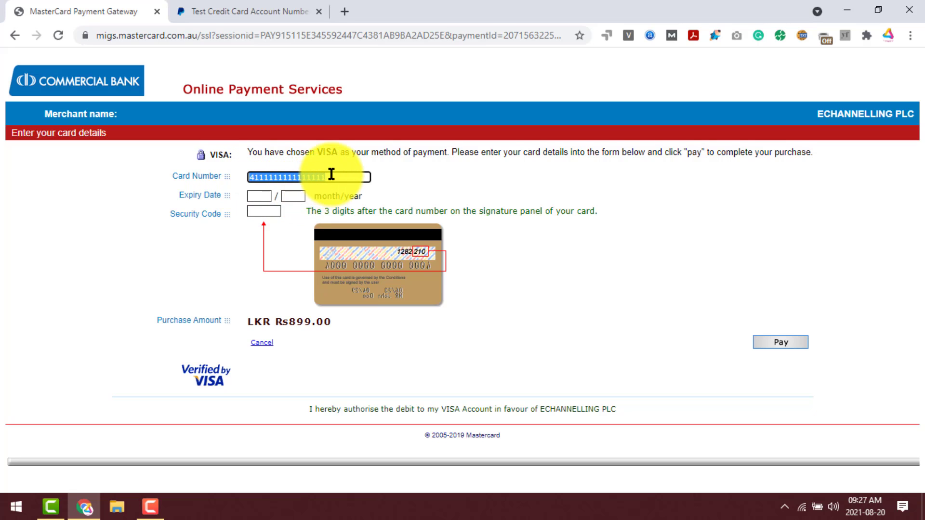
pyautogui.click(255, 199)
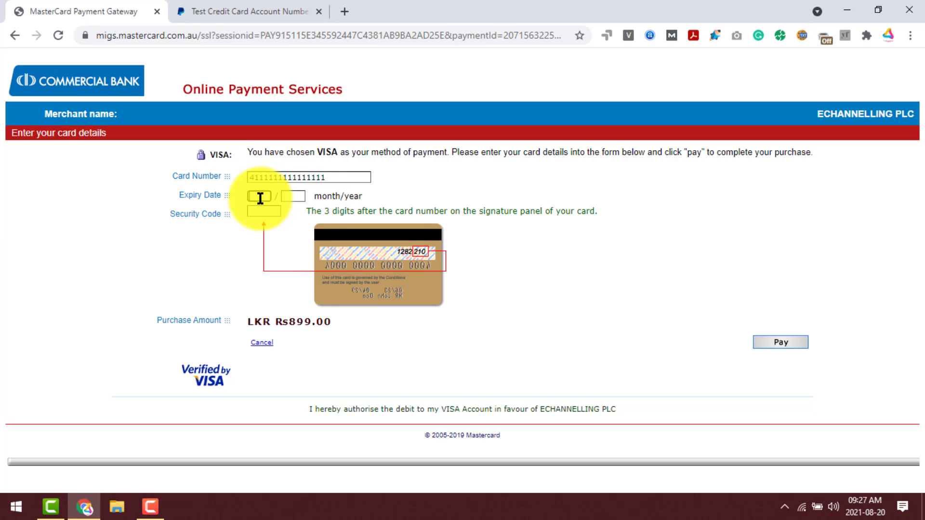
pyautogui.write('12')
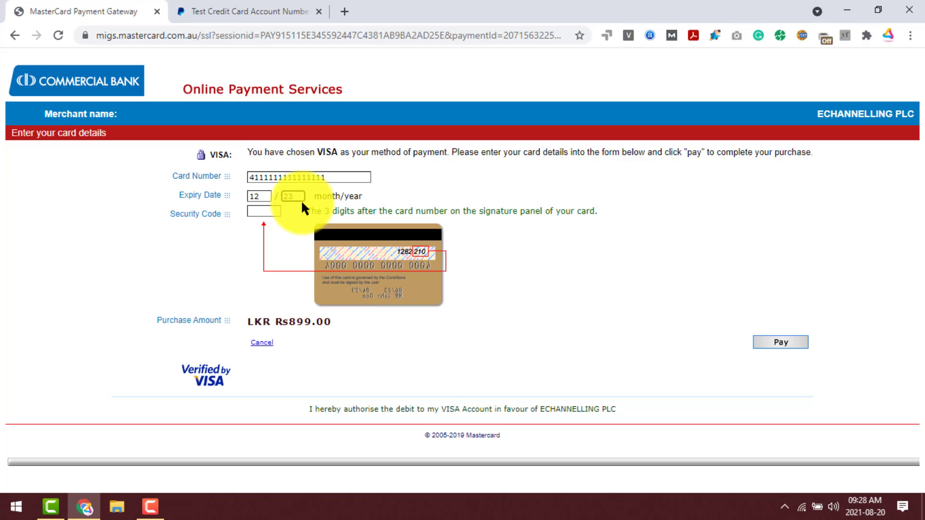
pyautogui.click(274, 210)
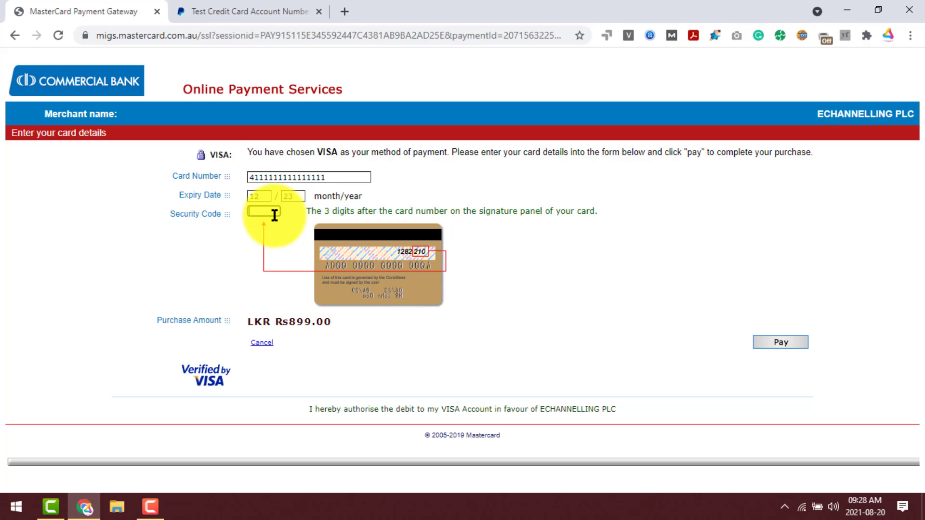
pyautogui.write('123')
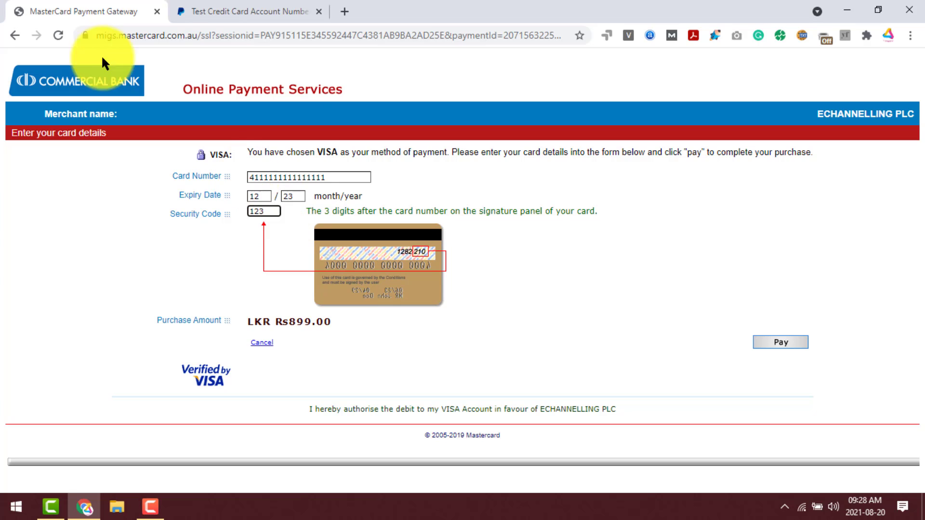